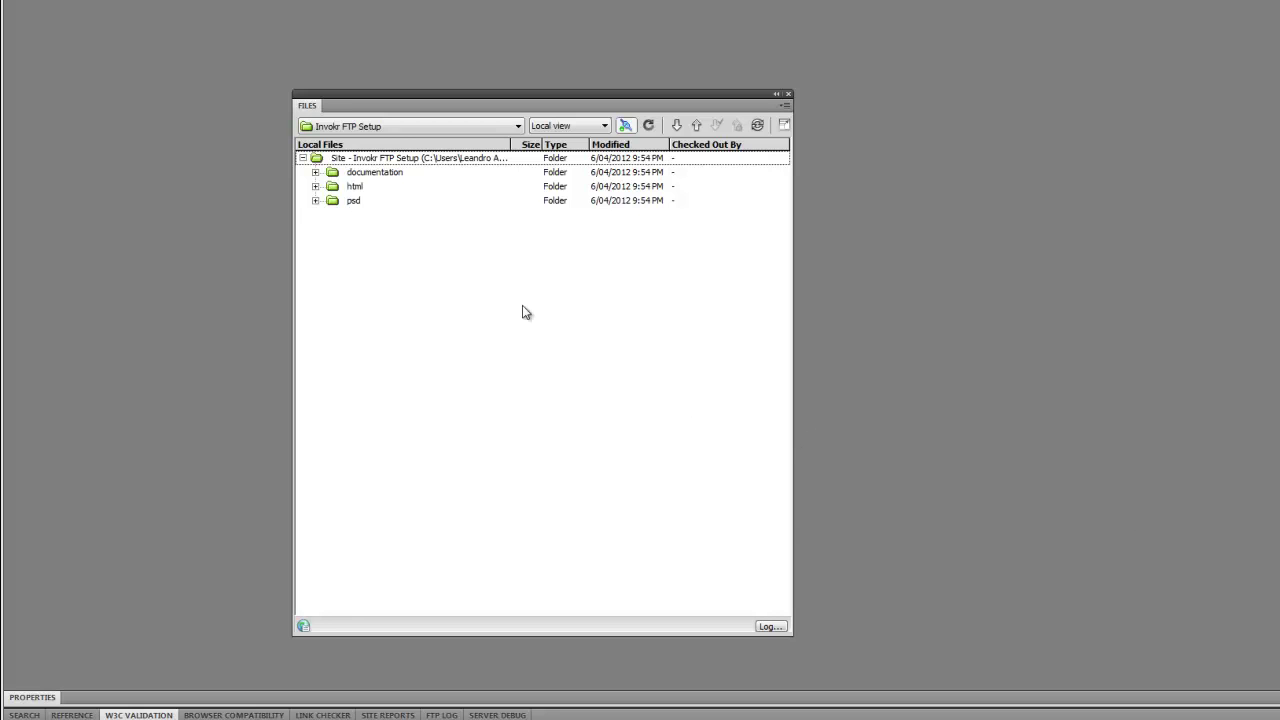
# Step: Delete the documentation and psd folders from the local site
pyautogui.click(343, 204)
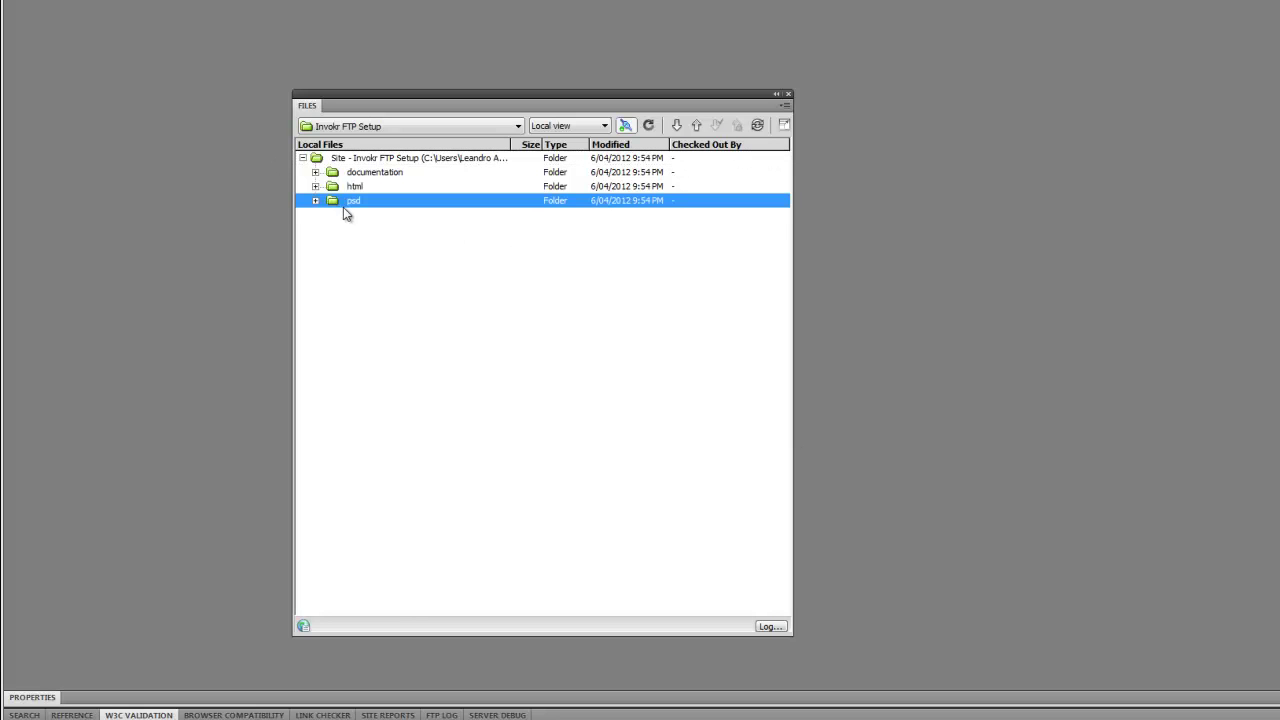
pyautogui.keyDown('shift'); pyautogui.click(378, 179); pyautogui.keyUp('shift')
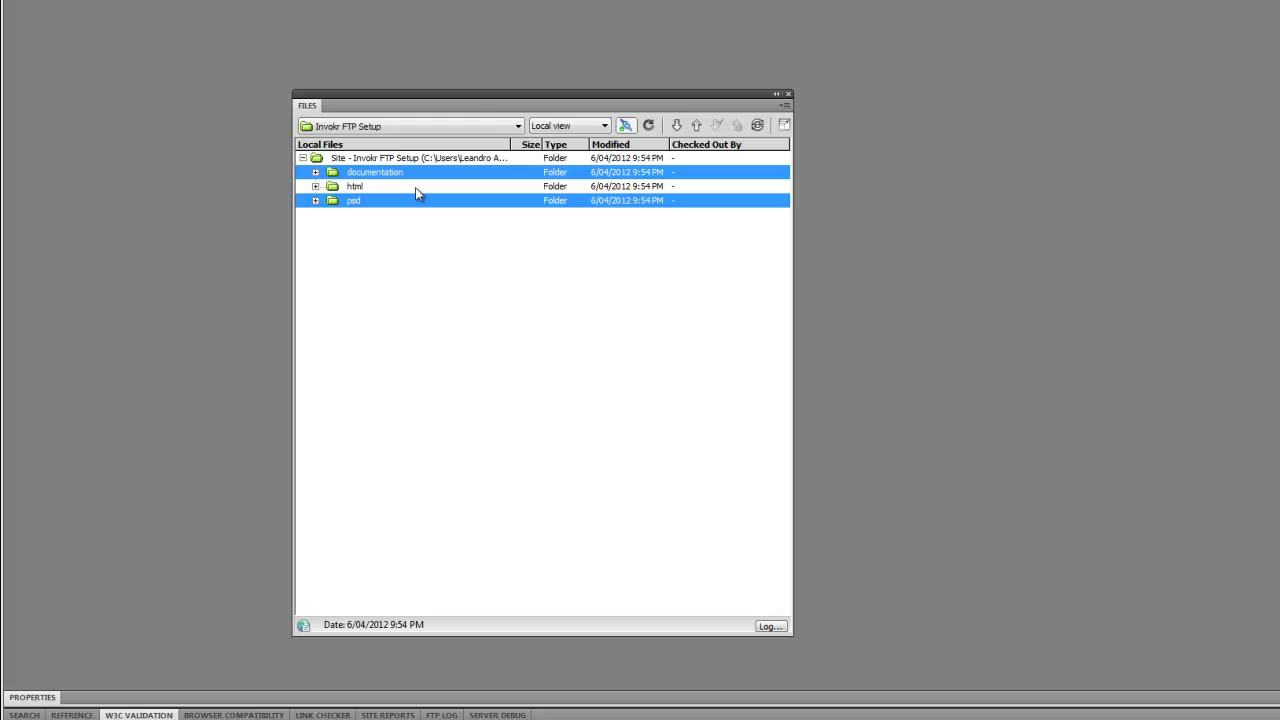
pyautogui.press('Delete')
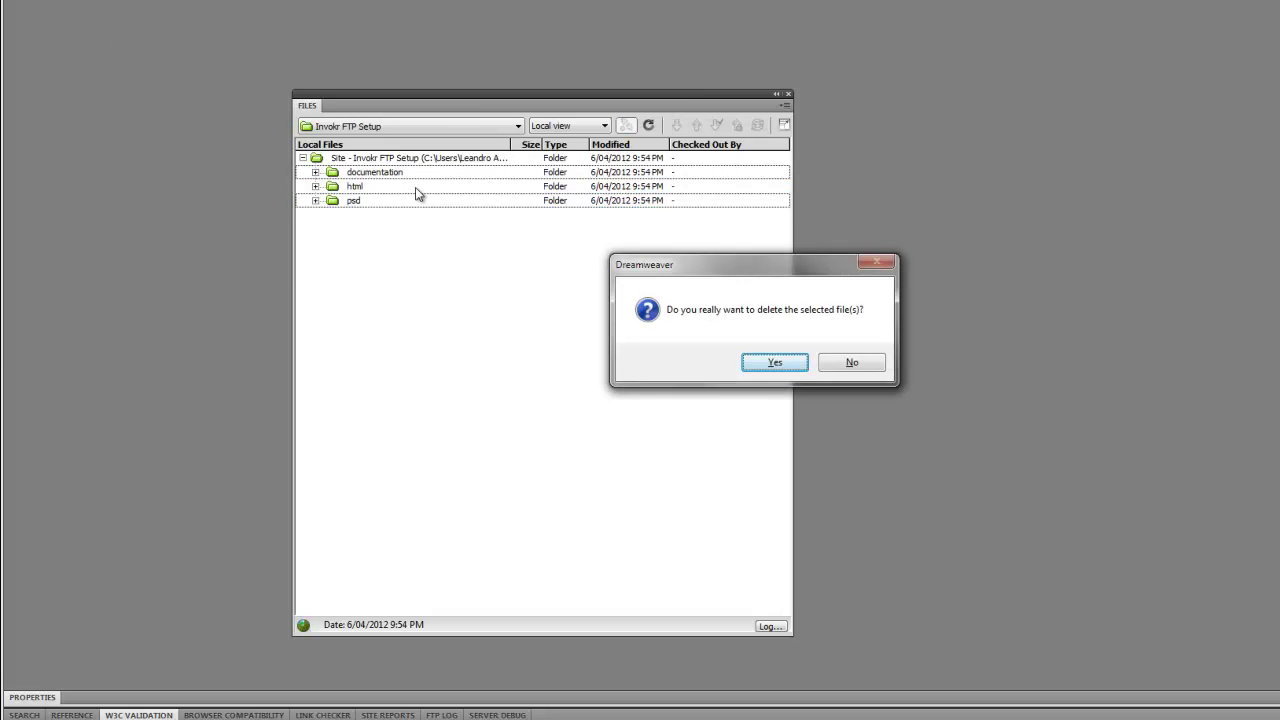
pyautogui.press('Return')
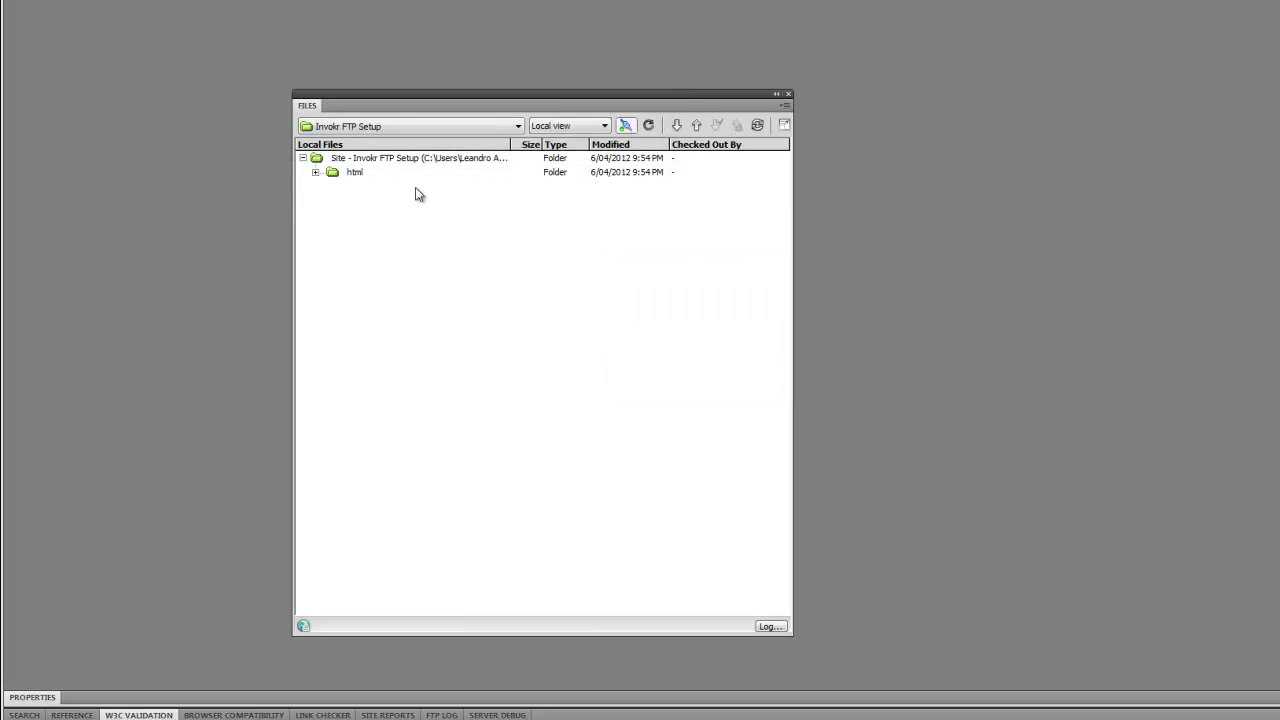
# Step: Delete the blue-skin, green-skin and orange-skin folders inside the html folder
pyautogui.click(315, 173)
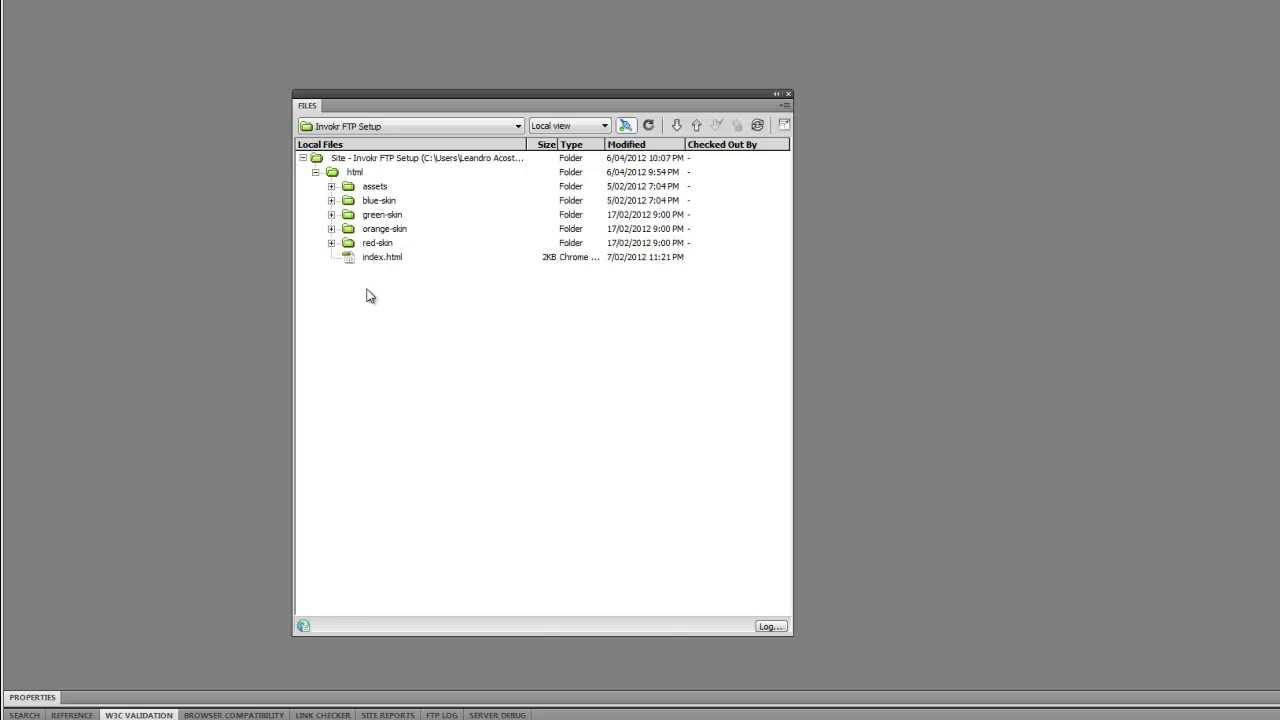
pyautogui.click(378, 231)
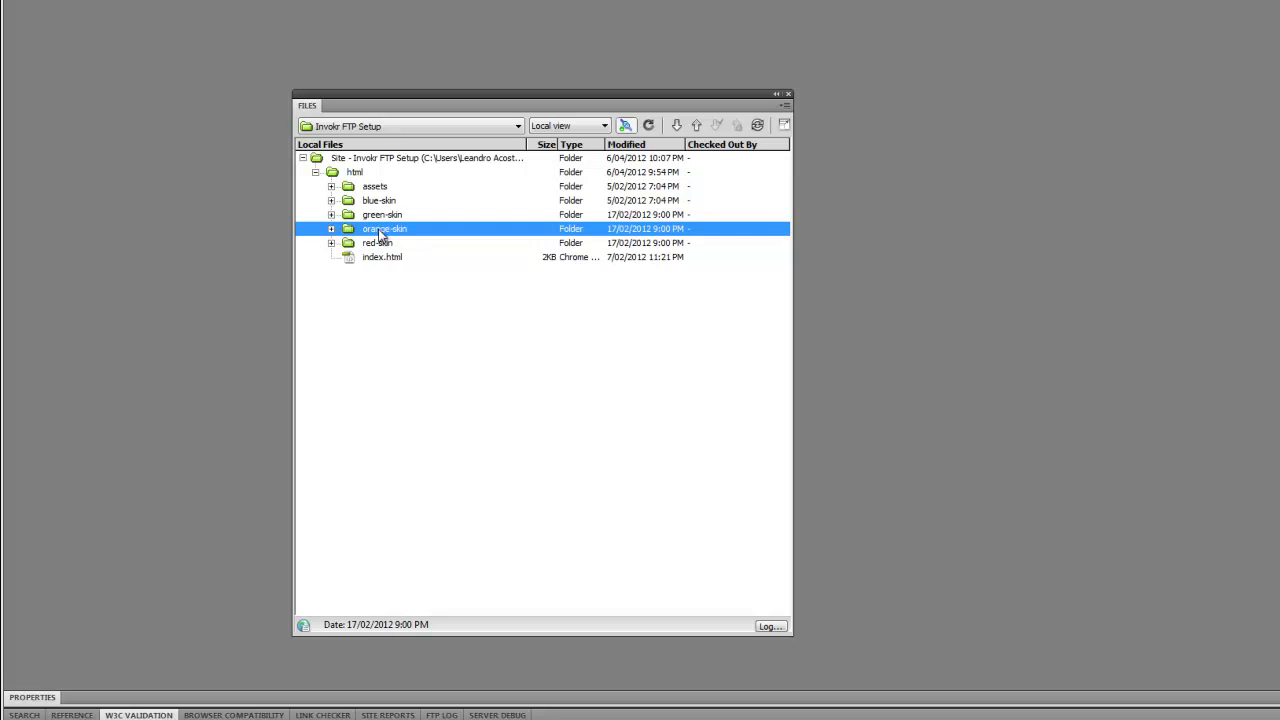
pyautogui.keyDown('shift'); pyautogui.click(381, 215); pyautogui.keyUp('shift')
pyautogui.keyDown('shift'); pyautogui.click(381, 202); pyautogui.keyUp('shift')
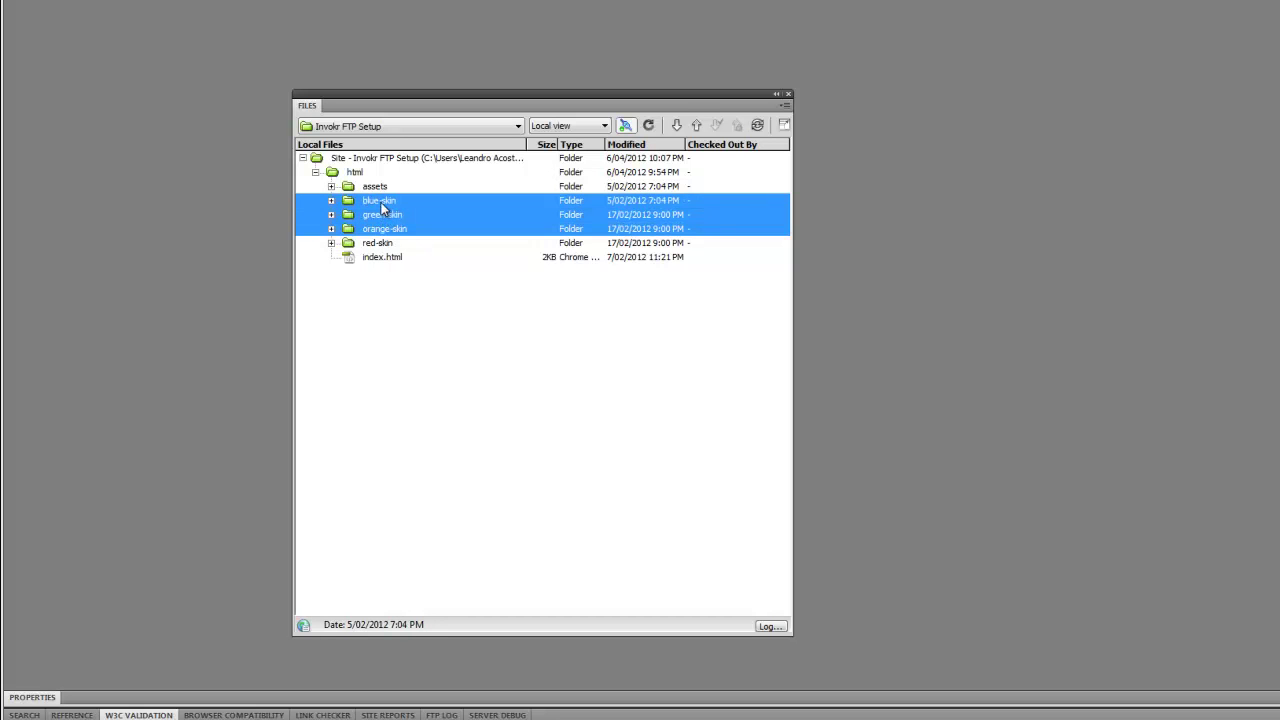
pyautogui.press('Delete')
pyautogui.press('Return')
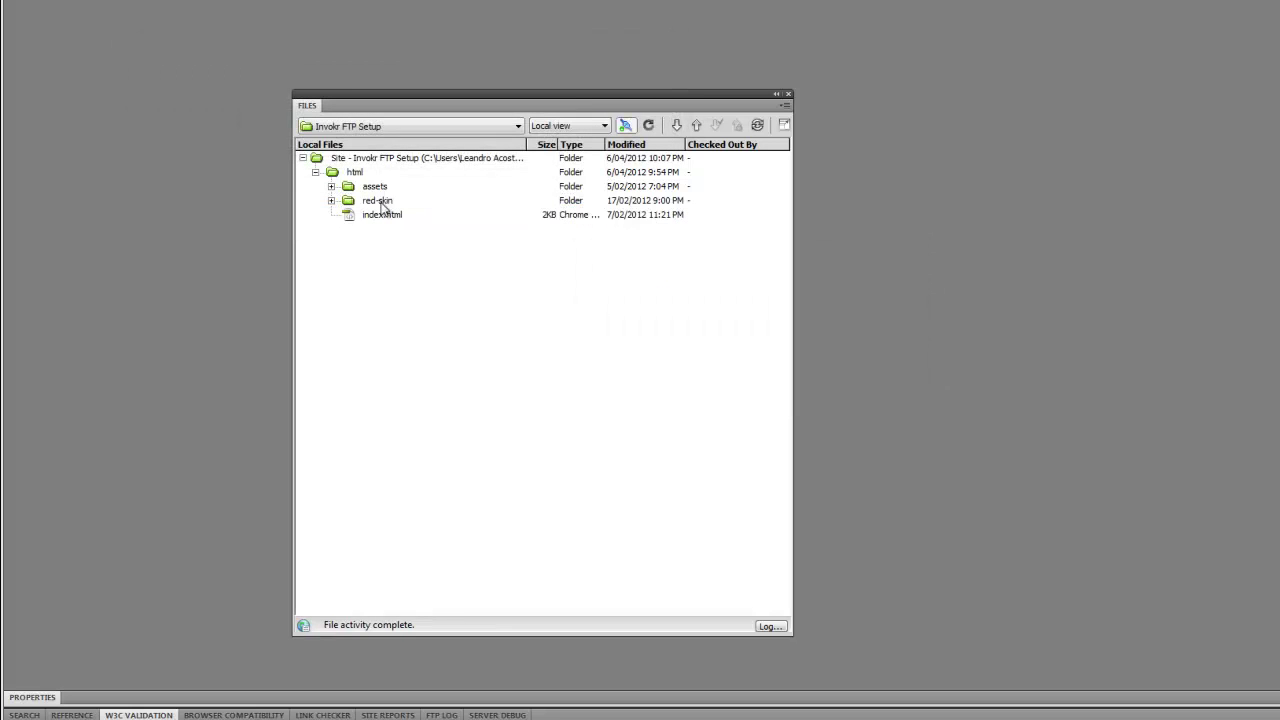
# Step: Delete style_blue.css, style_green.css and style_orange.css from the assets/css folder
pyautogui.click(331, 186)
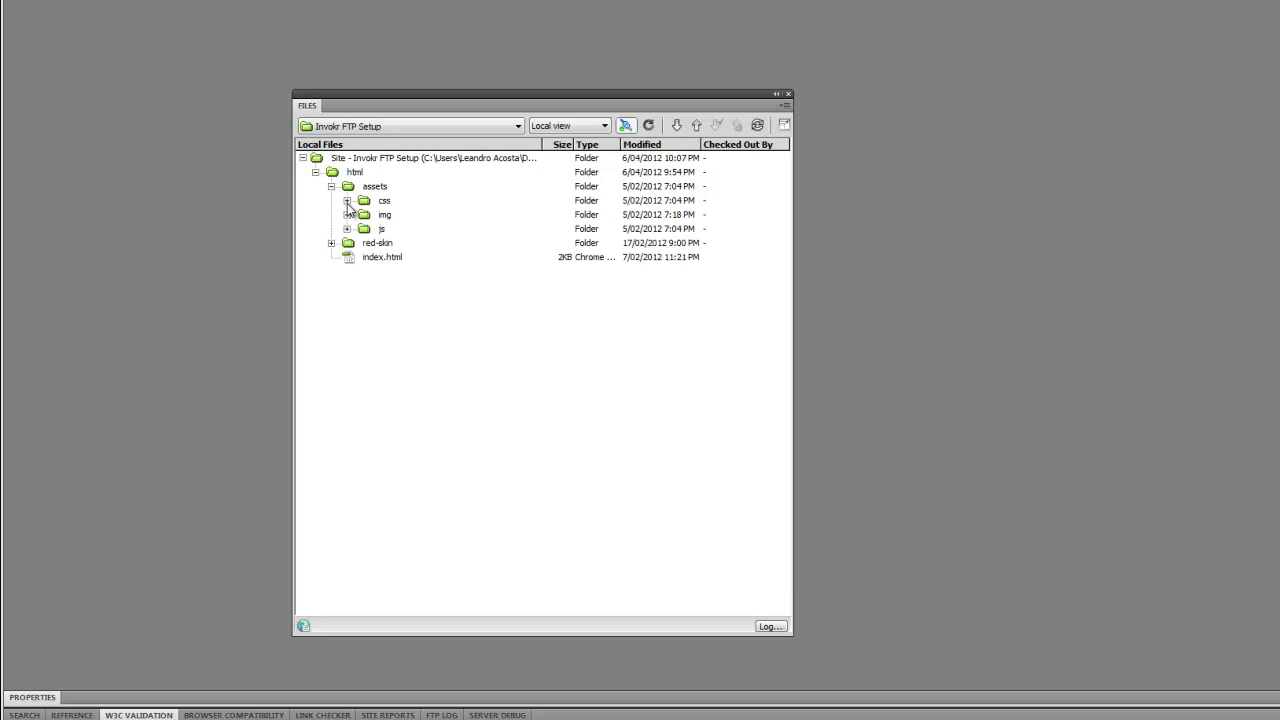
pyautogui.click(347, 201)
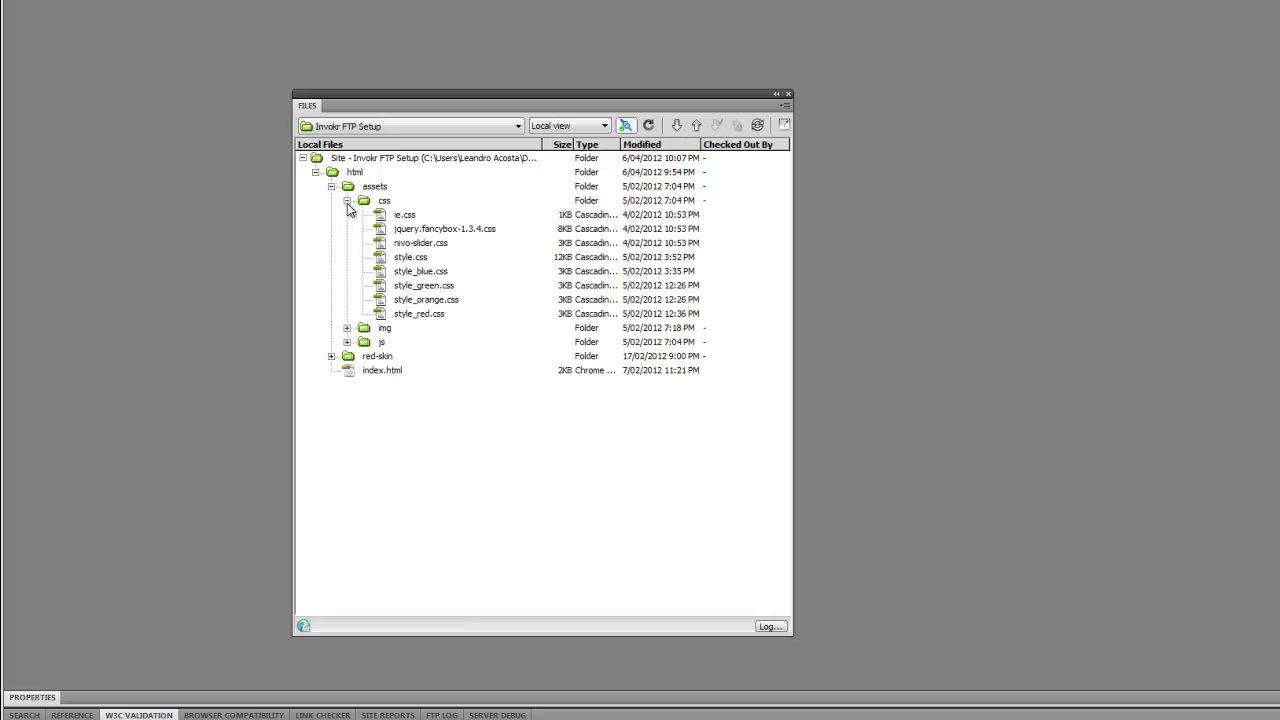
pyautogui.click(438, 300)
pyautogui.keyDown('ctrl'); pyautogui.click(434, 287); pyautogui.keyUp('ctrl')
pyautogui.keyDown('ctrl'); pyautogui.click(430, 274); pyautogui.keyUp('ctrl')
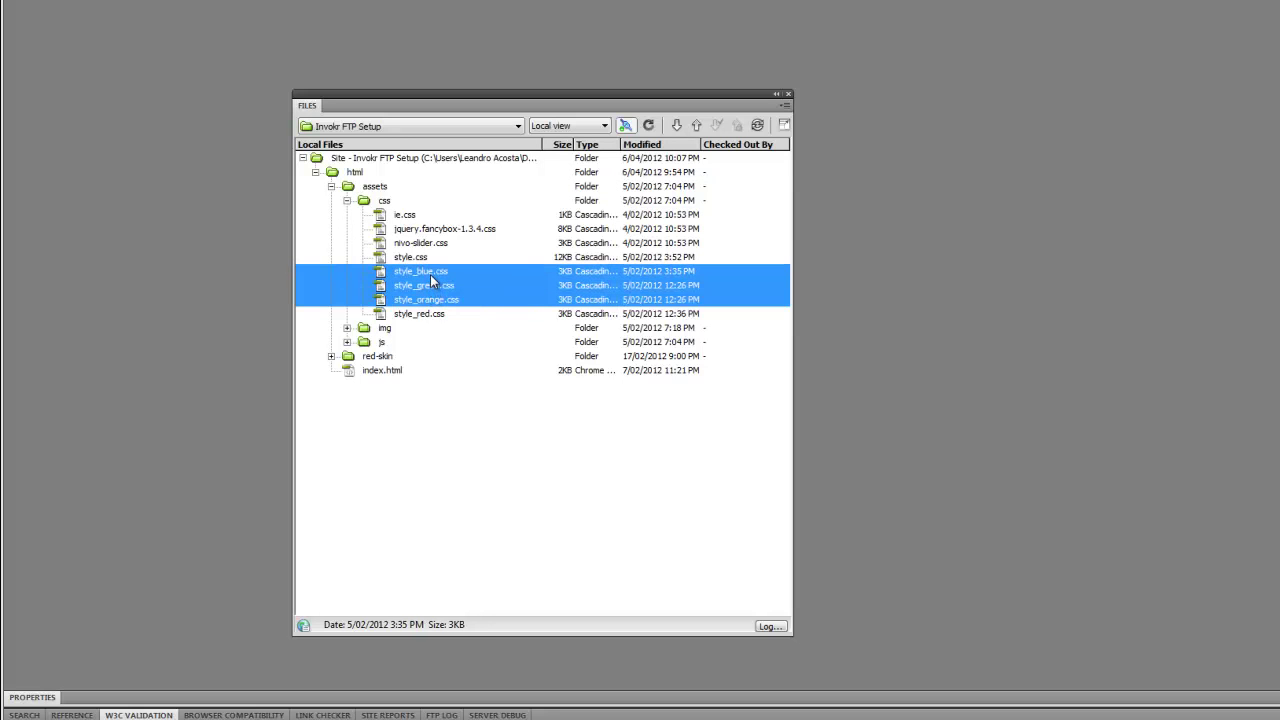
pyautogui.press('Delete')
pyautogui.press('Return')
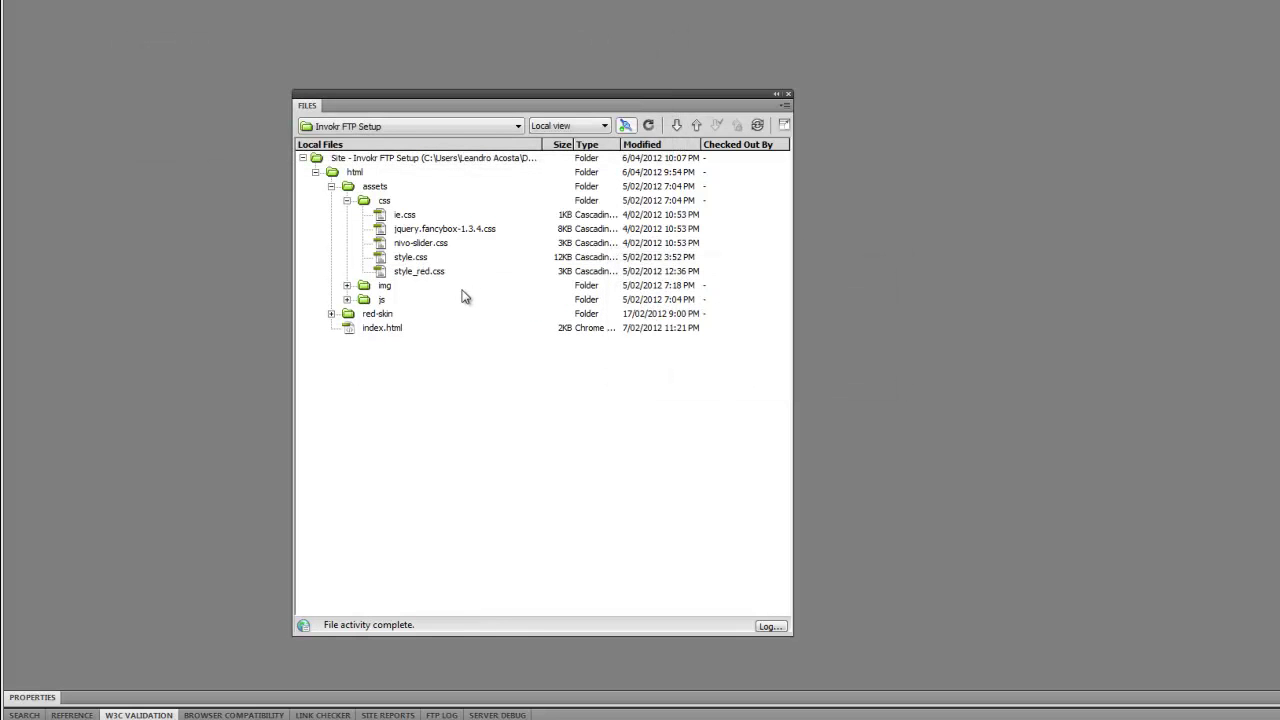
# Step: Delete the skin_blue, skin_green and skin_orange folders from assets/img despite their links in index.html
pyautogui.click(347, 200)
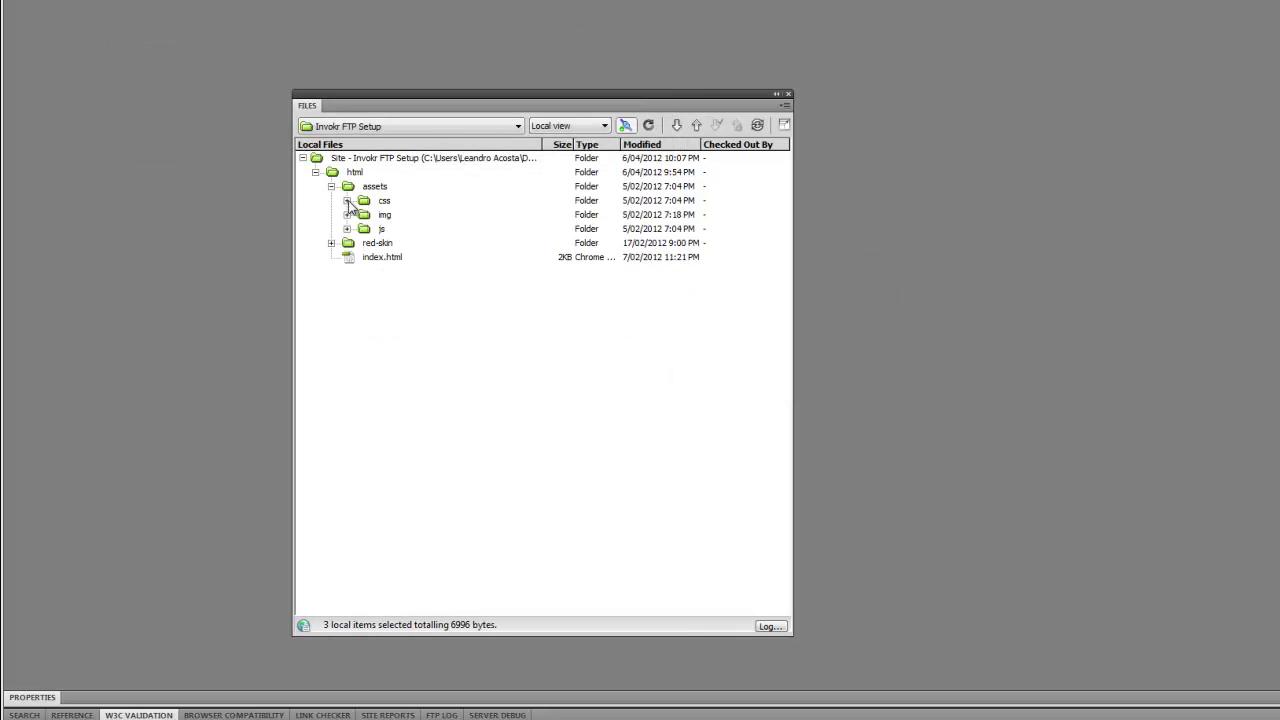
pyautogui.click(347, 215)
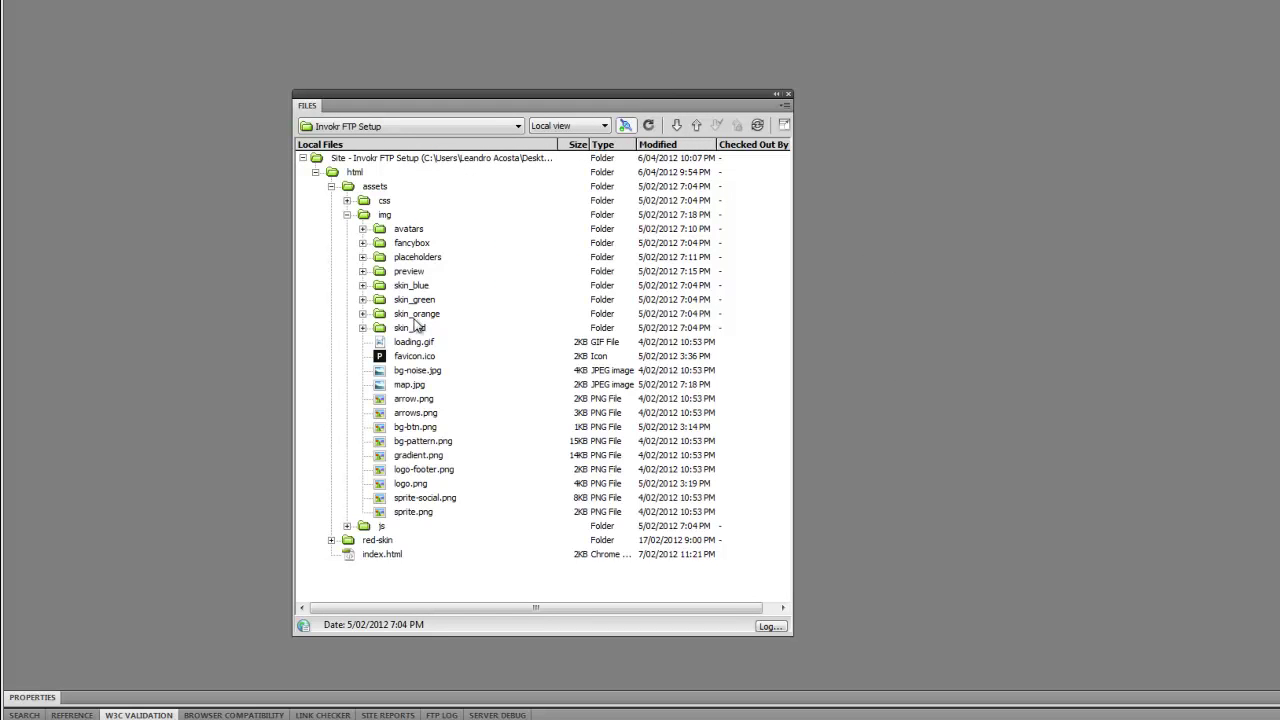
pyautogui.moveTo(413, 318); pyautogui.dragTo(415, 288)
pyautogui.press('Delete')
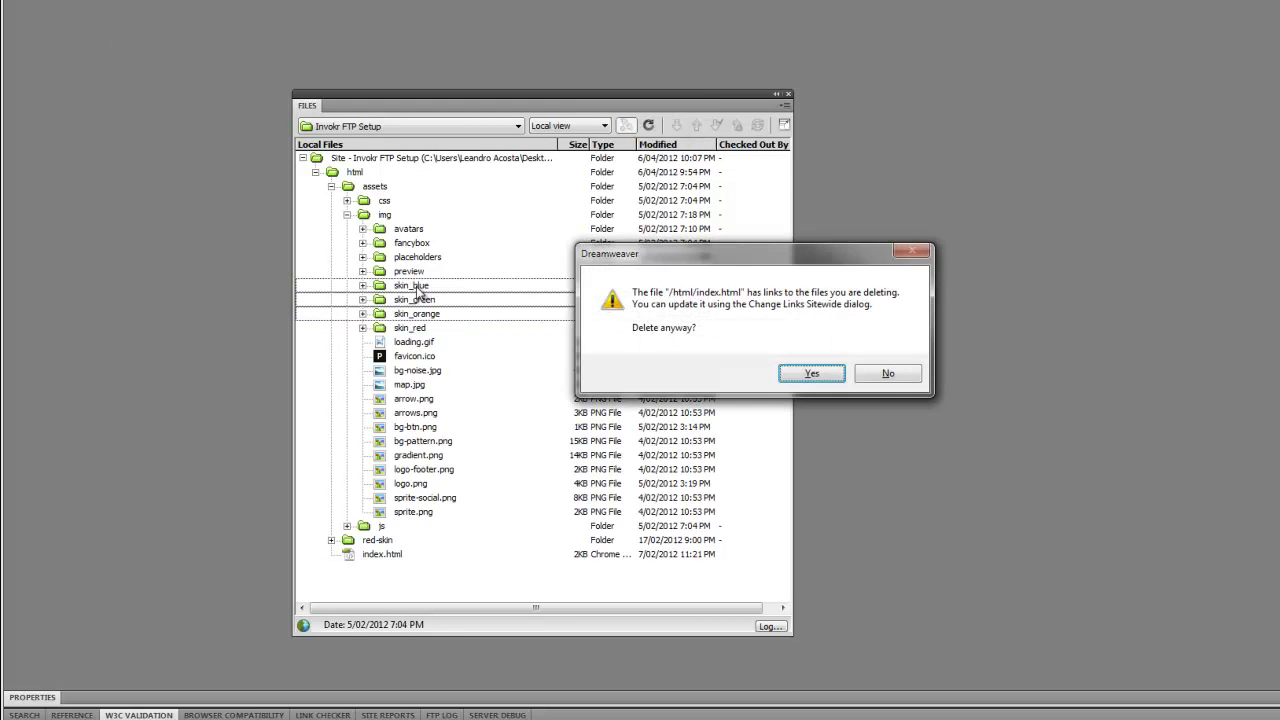
pyautogui.press('Return')
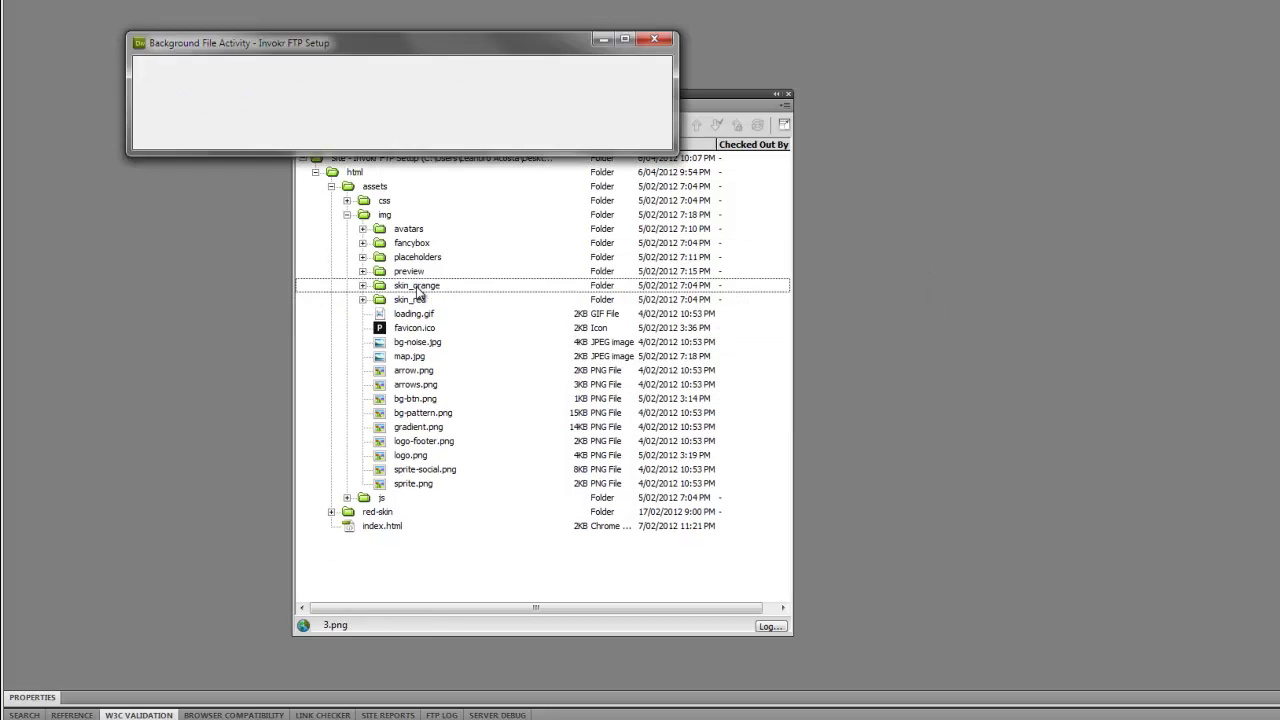
pyautogui.click(347, 214)
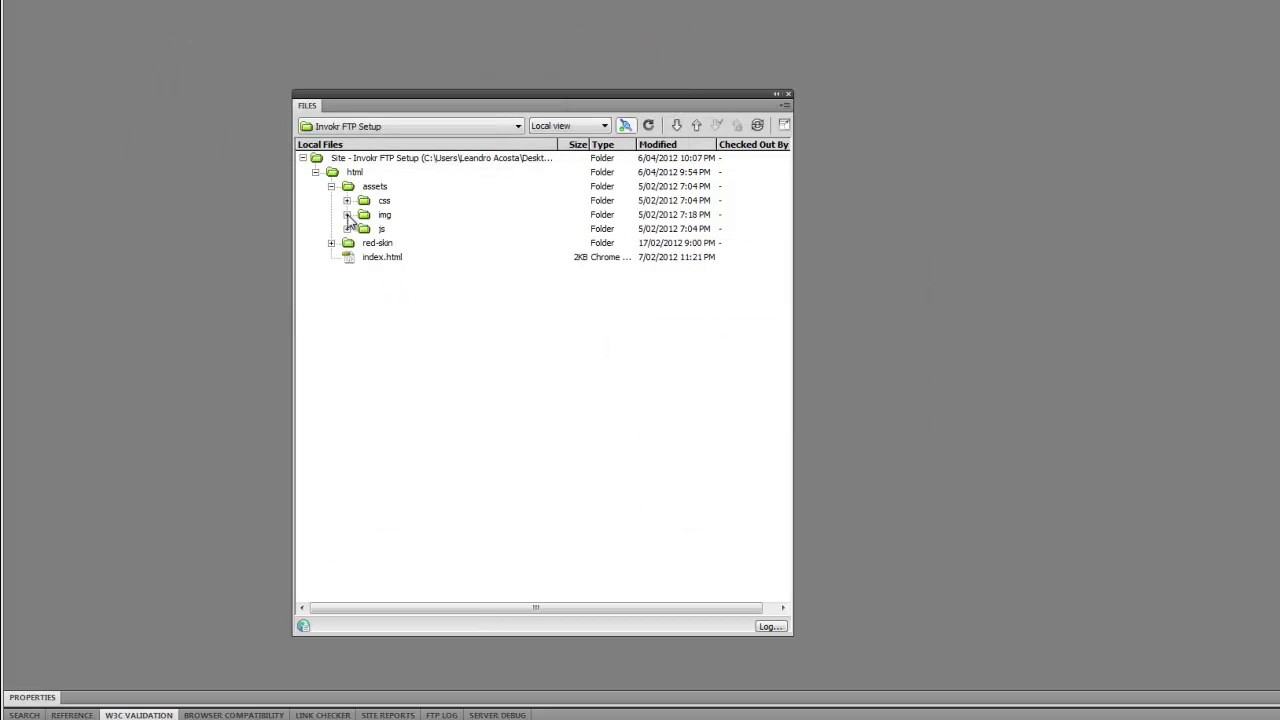
# Step: Delete the index.html file located directly in the html folder
pyautogui.click(365, 260)
pyautogui.press('Delete')
pyautogui.press('Return')
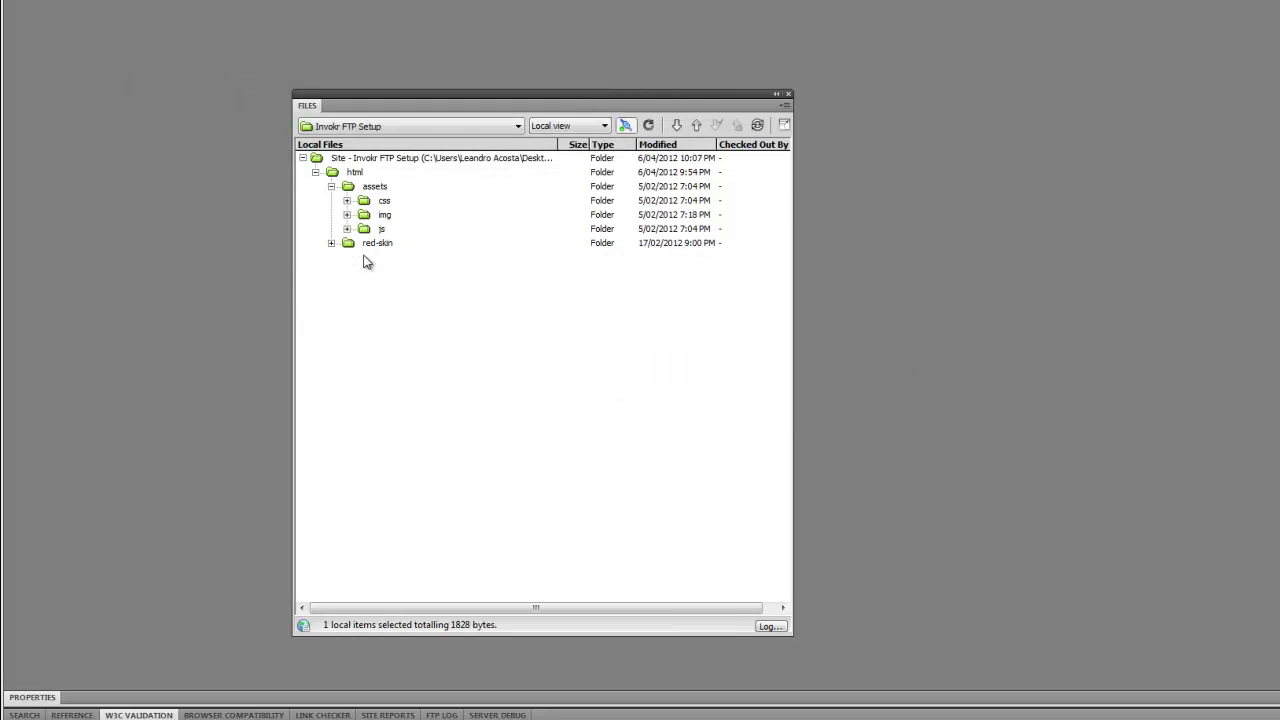
# Step: Move index.html from the red-skin folder to the site root and update its links
pyautogui.click(329, 242)
pyautogui.click(370, 258)
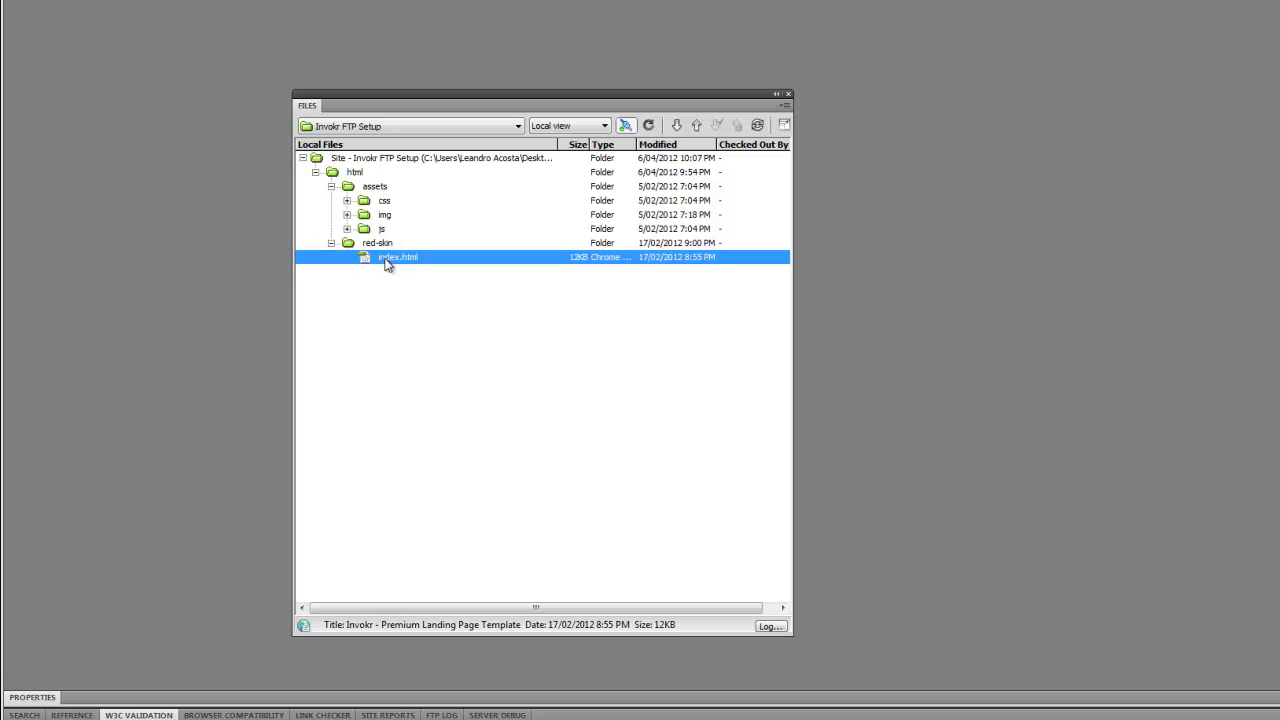
pyautogui.moveTo(391, 266); pyautogui.dragTo(380, 157)
pyautogui.click(484, 108)
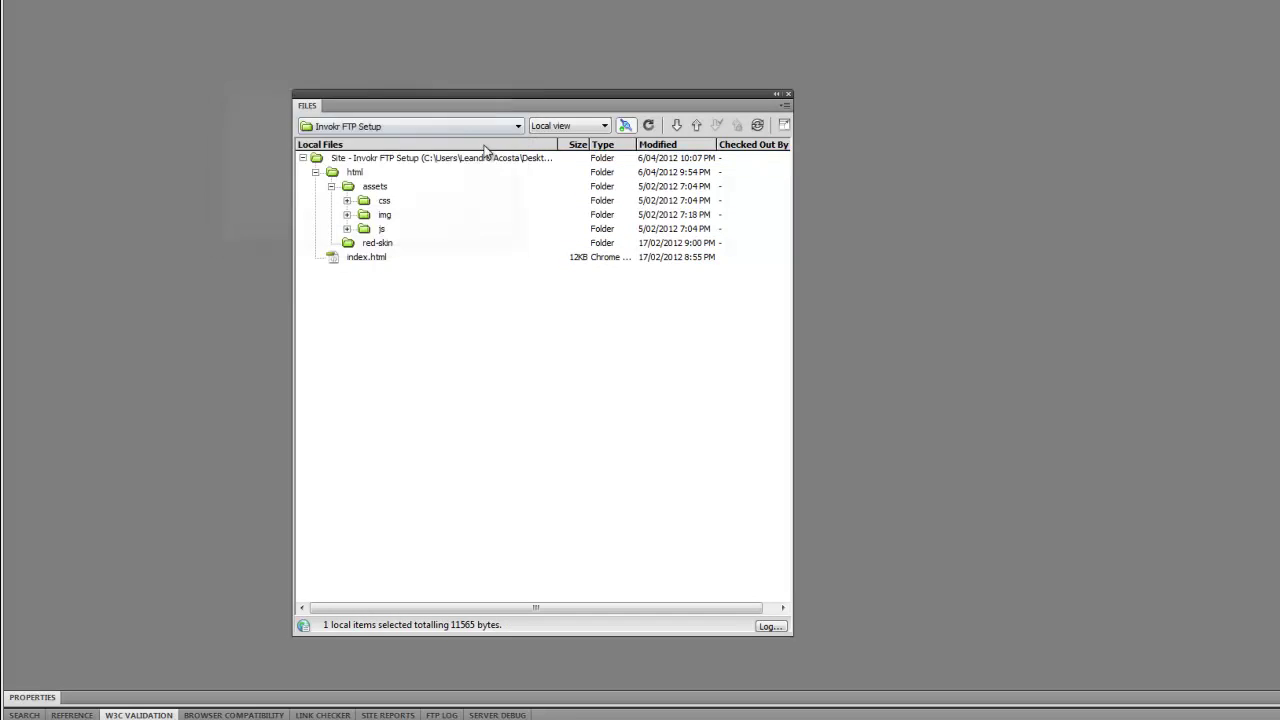
# Step: Delete the empty red-skin folder
pyautogui.click(376, 248)
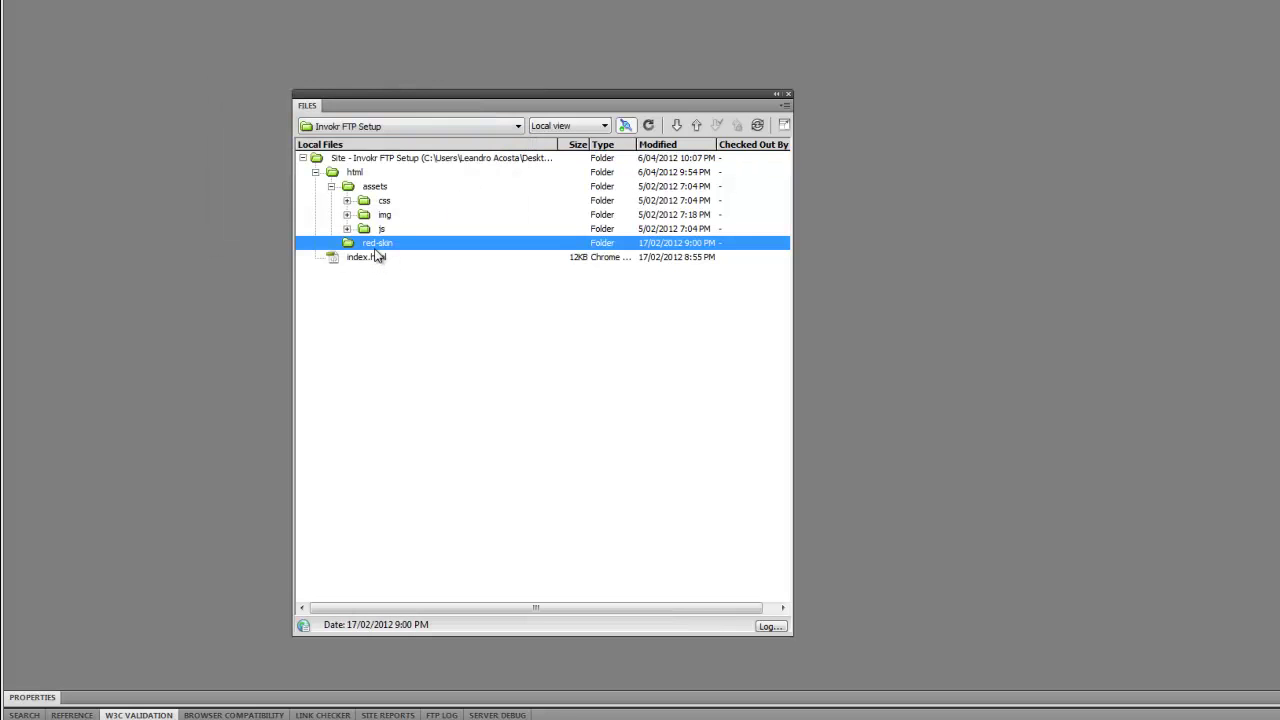
pyautogui.press('Delete')
pyautogui.press('Return')
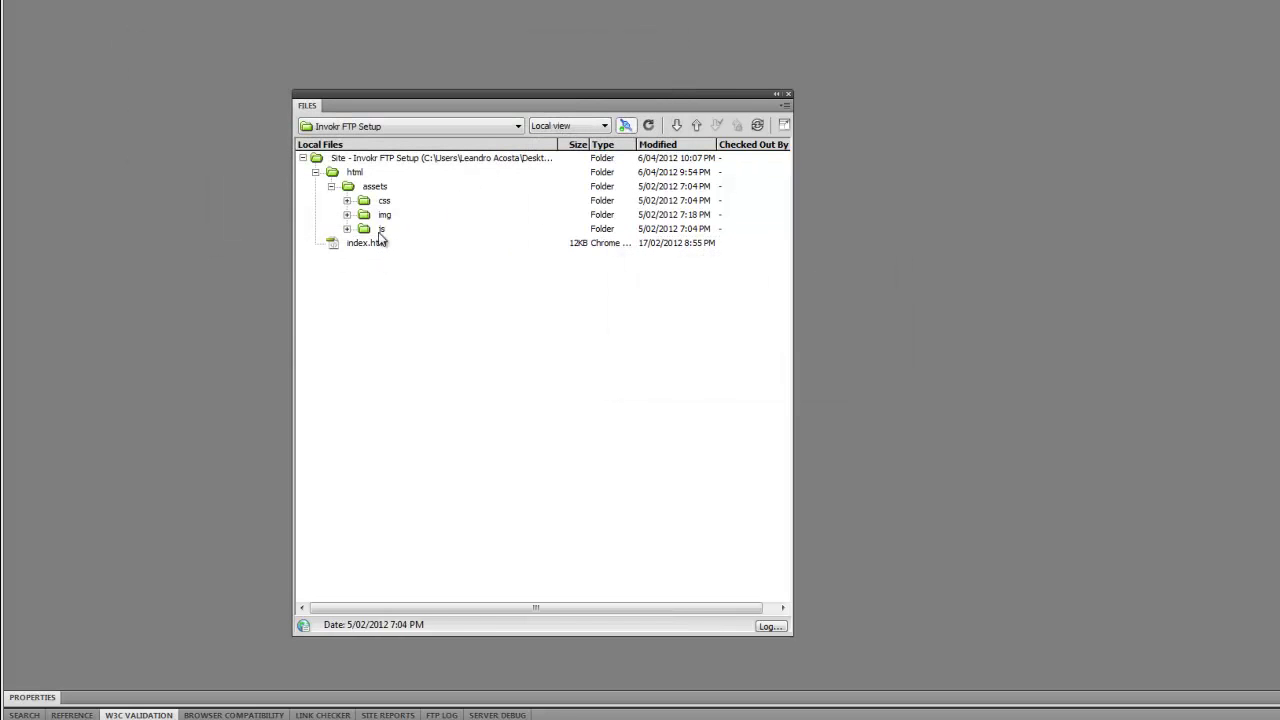
# Step: Move the assets folder from html to the site root and update the links in the affected files
pyautogui.click(331, 186)
pyautogui.moveTo(376, 190); pyautogui.dragTo(362, 159)
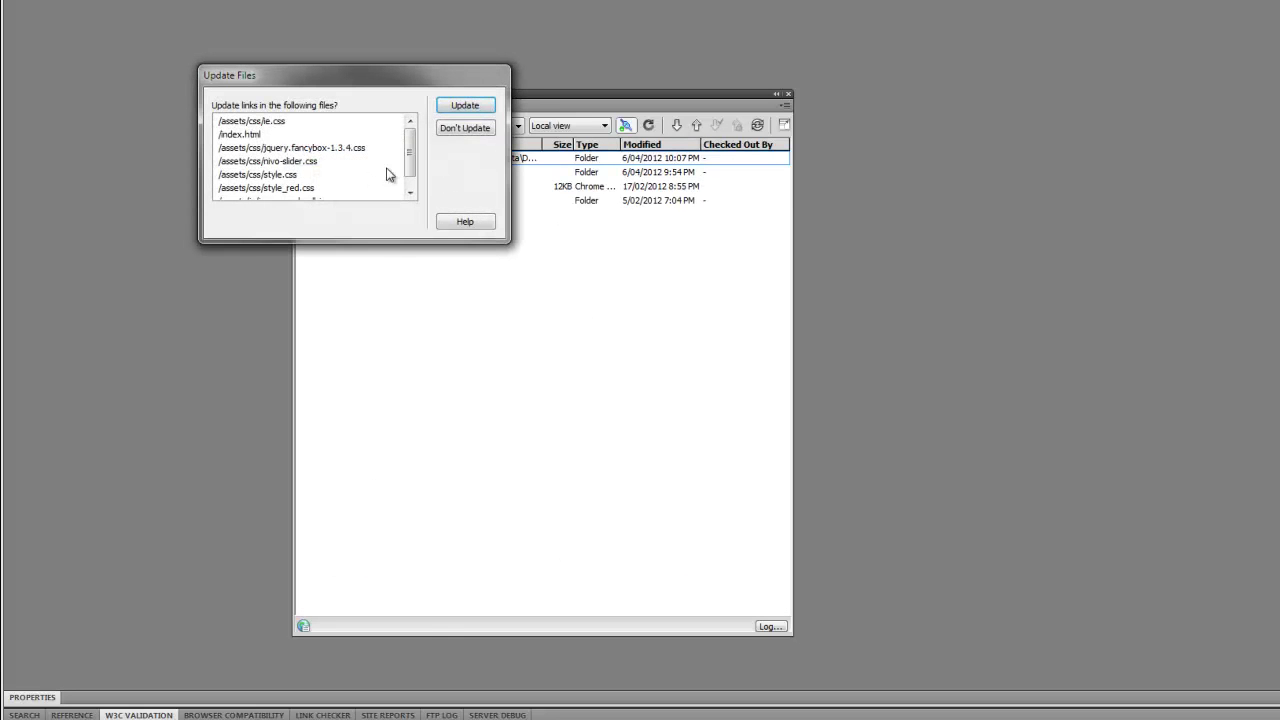
pyautogui.click(464, 105)
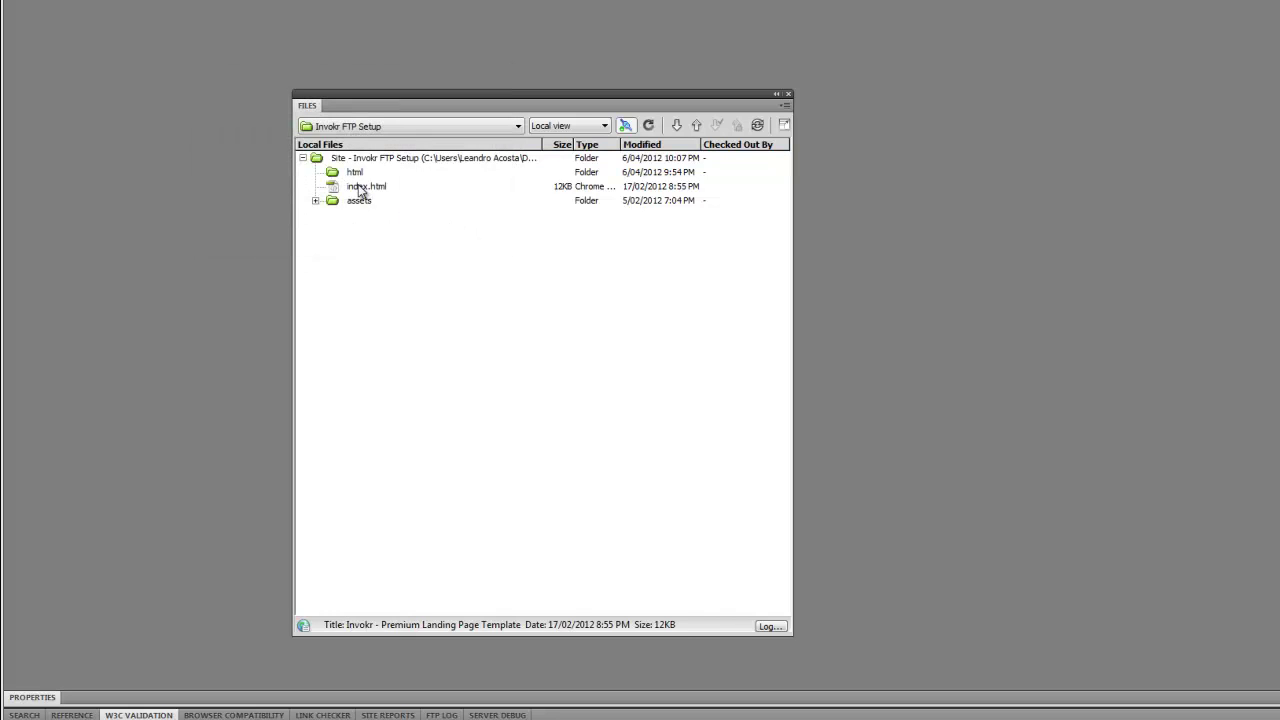
# Step: Delete the empty html folder from the site root
pyautogui.click(355, 177)
pyautogui.press('Delete')
pyautogui.press('Return')
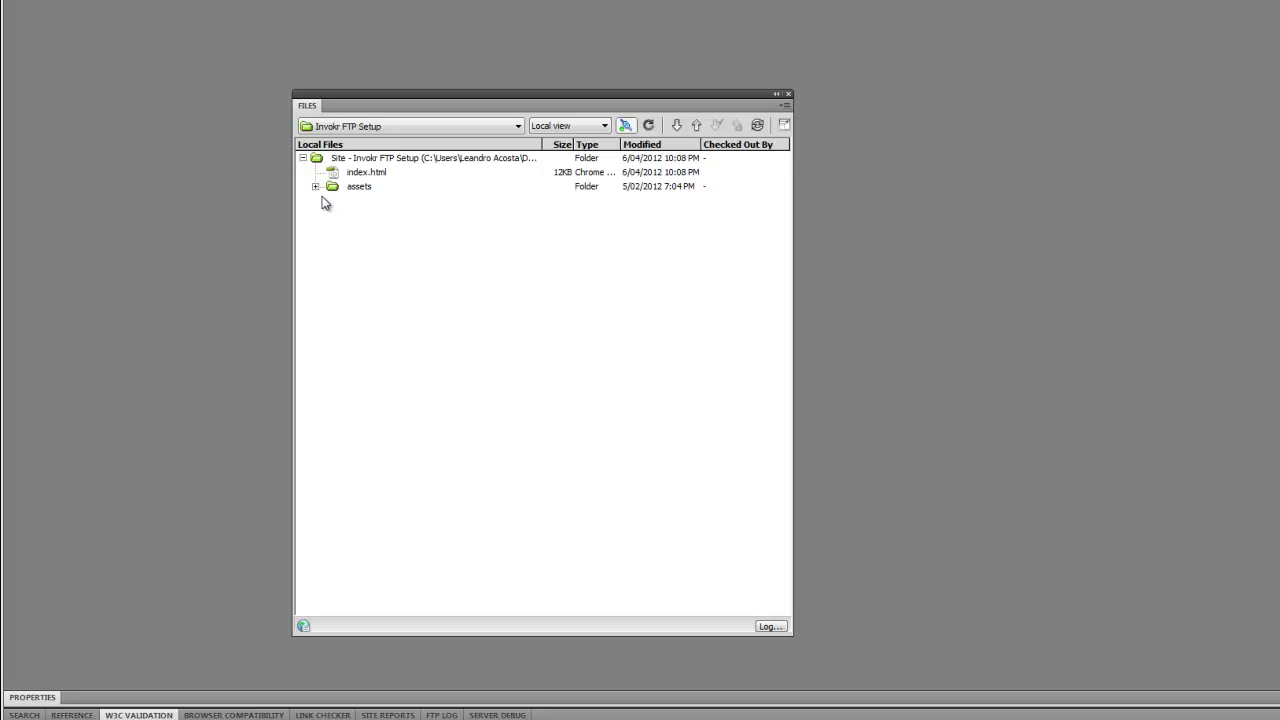
# Step: Expand the assets folder, then open the root index.html for editing and move the file list clear of the code
pyautogui.click(315, 186)
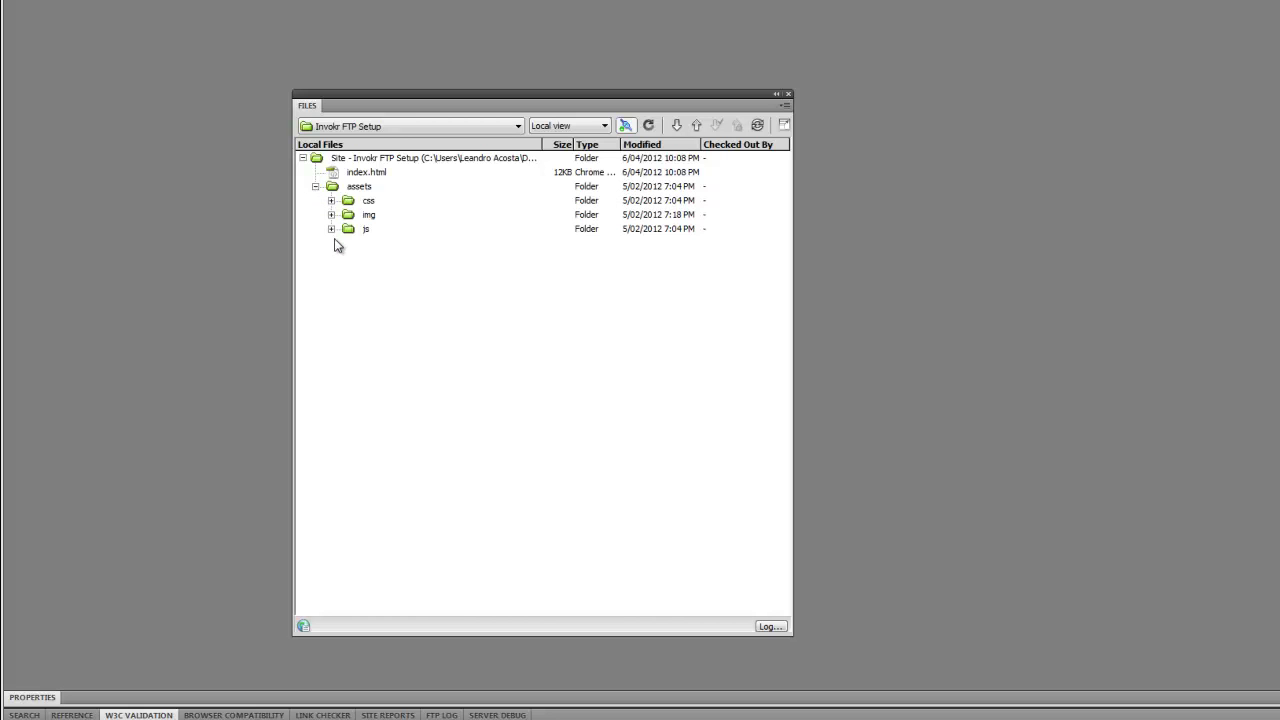
pyautogui.click(373, 177)
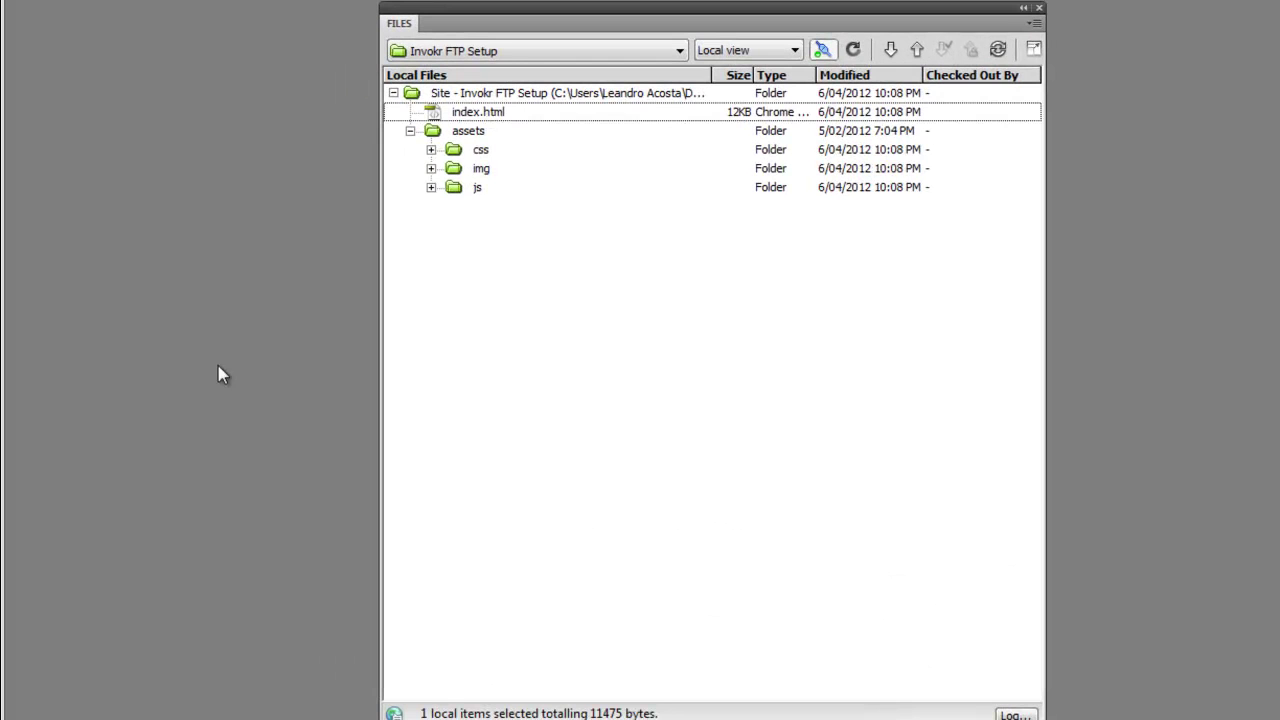
pyautogui.doubleClick(481, 113)
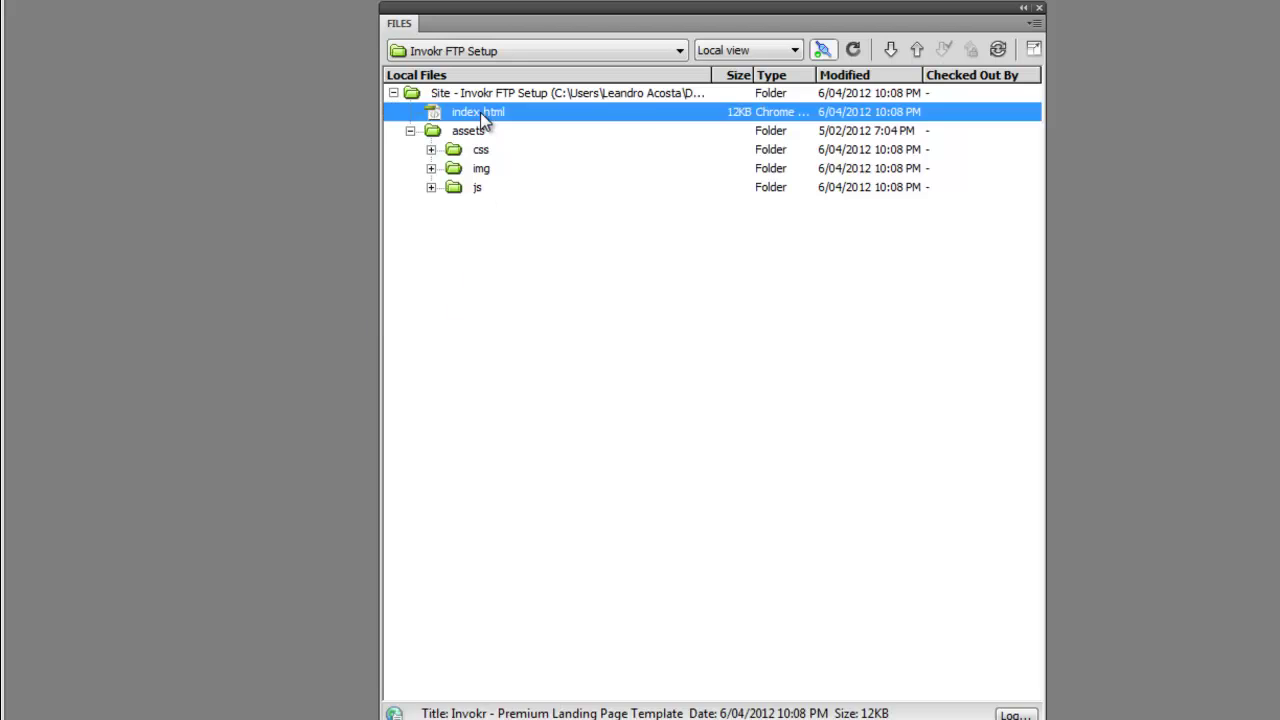
pyautogui.moveTo(467, 15); pyautogui.dragTo(1075, 7)
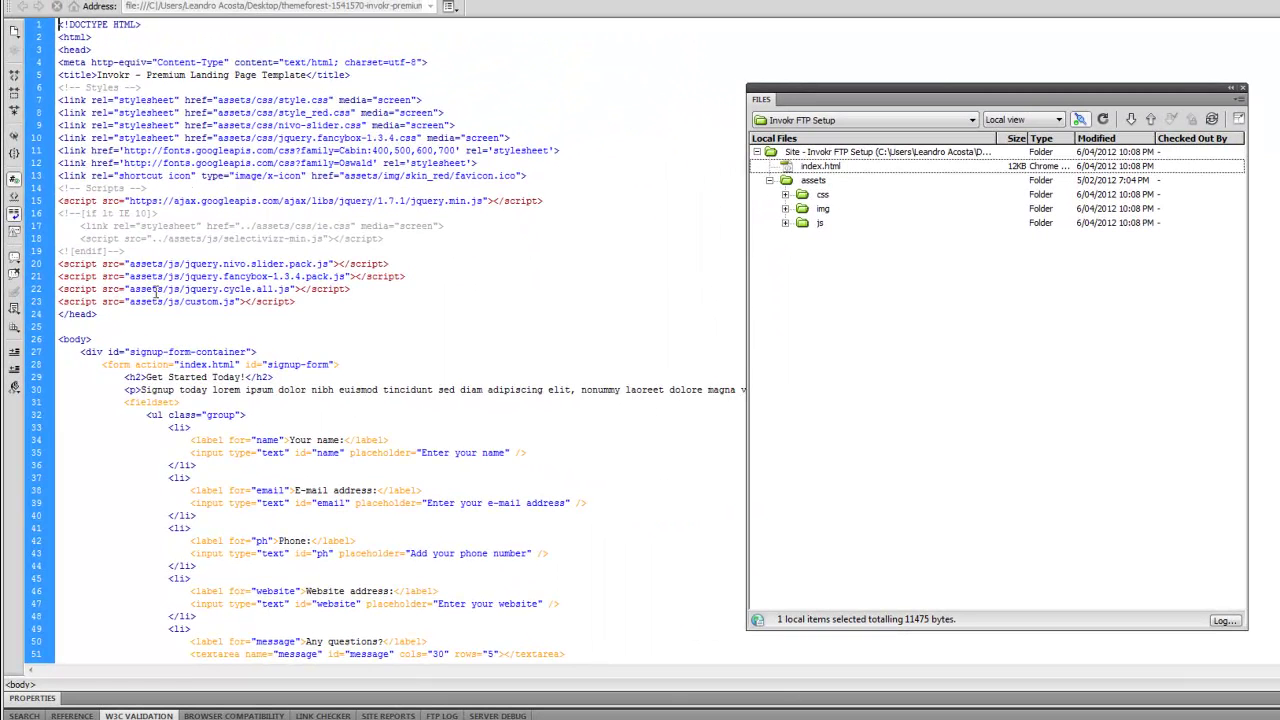
# Step: Remove the ../ prefix from the selectivizr-min.js and ie.css paths in the IE conditional comment and save index.html
pyautogui.moveTo(150, 240); pyautogui.dragTo(166, 241)
pyautogui.press('BackSpace')
pyautogui.press('BackSpace')
pyautogui.press('BackSpace')
pyautogui.press('BackSpace')
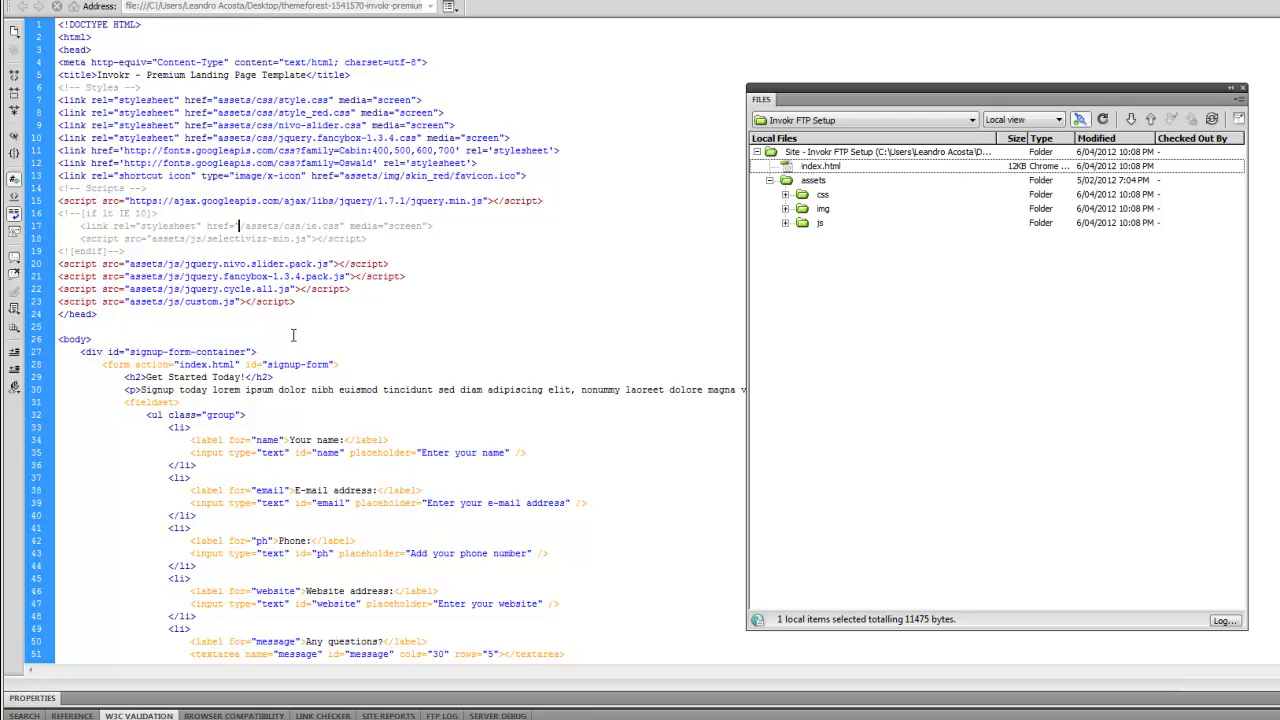
pyautogui.hotkey('ctrl', 's')
# Step: Collapse the assets folder and display the remote server's files to examine what the FTP folder contains
pyautogui.moveTo(862, 86); pyautogui.dragTo(718, 83)
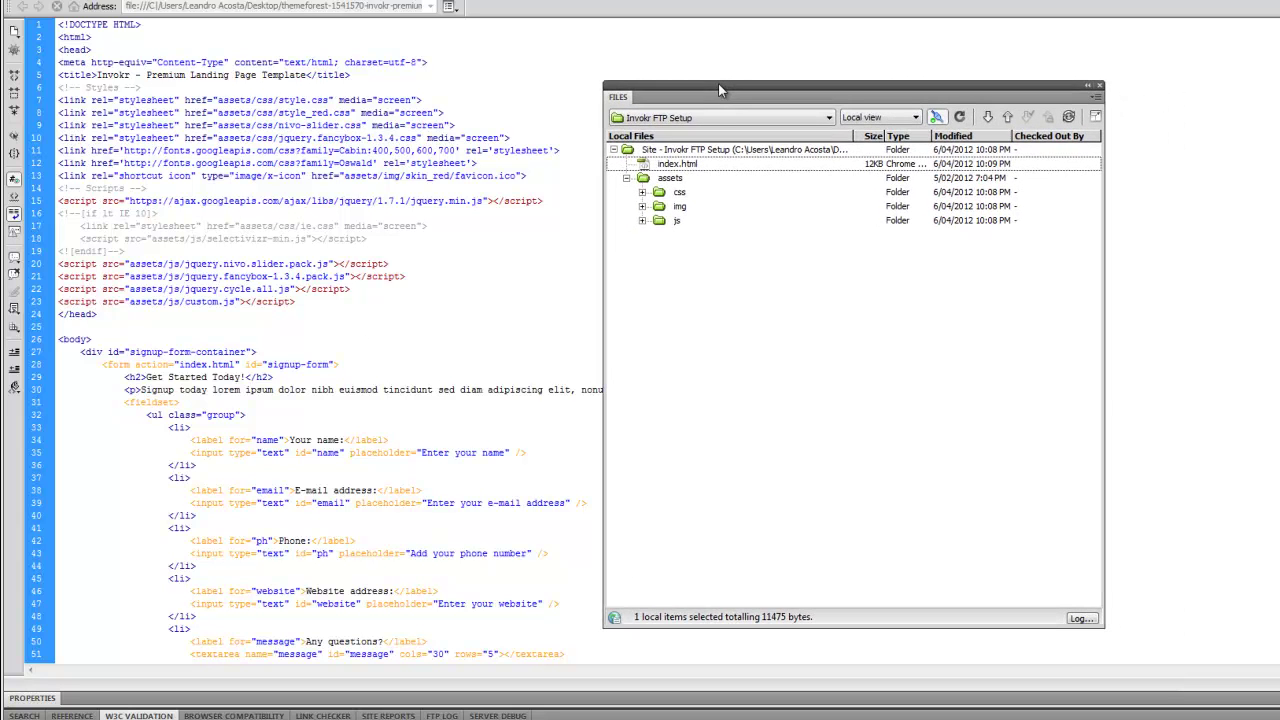
pyautogui.click(626, 178)
pyautogui.click(871, 119)
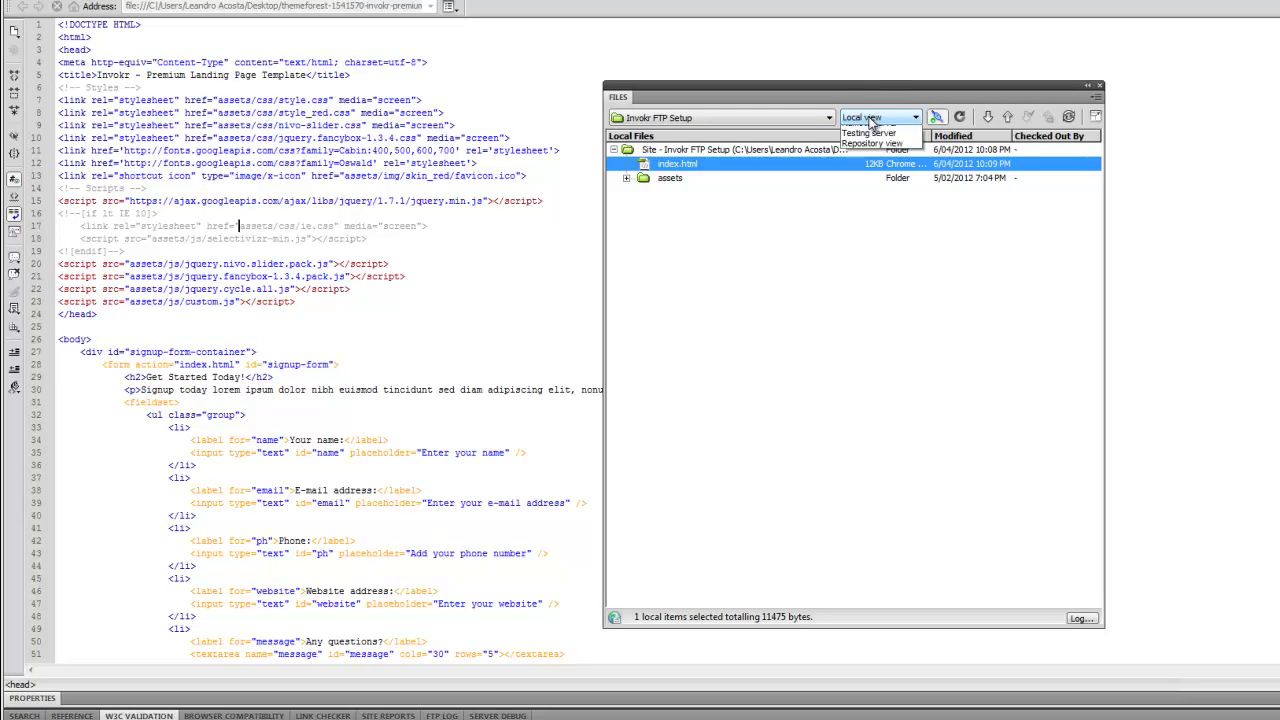
pyautogui.click(868, 138)
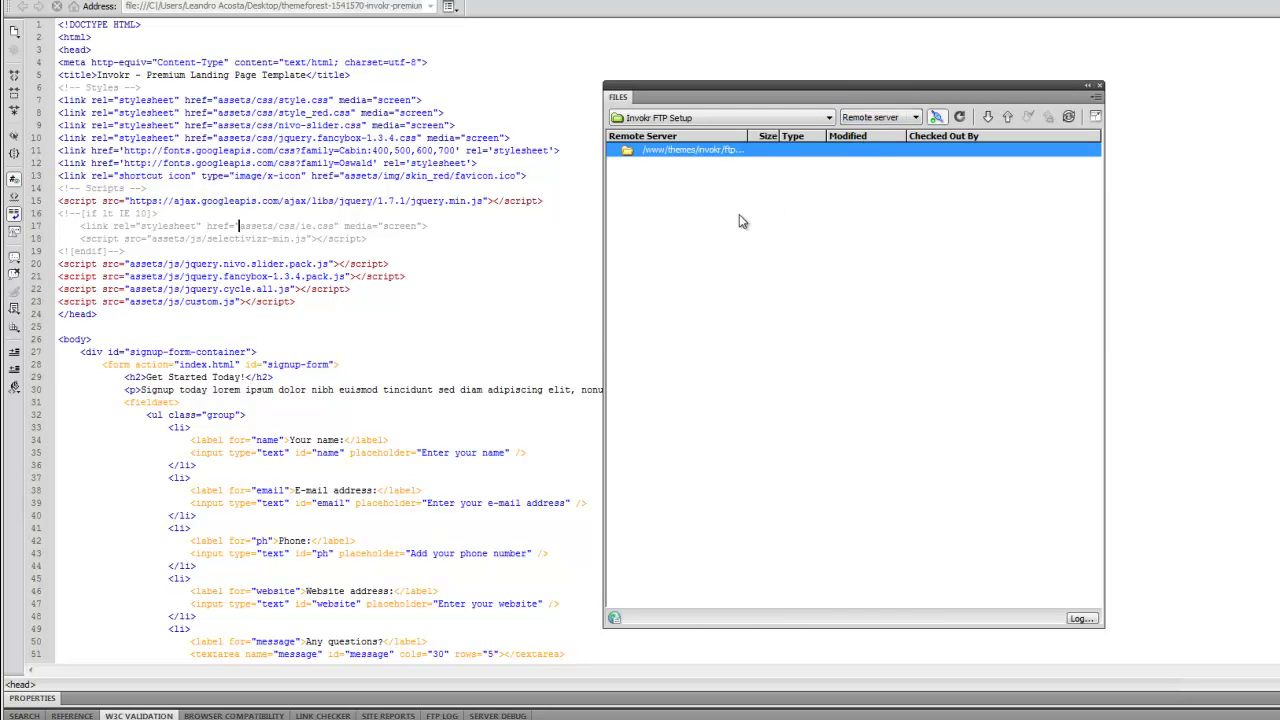
# Step: Return to the local view and upload the entire Invokr FTP Setup site to the FTP server, moving the transfer progress window lower
pyautogui.click(866, 118)
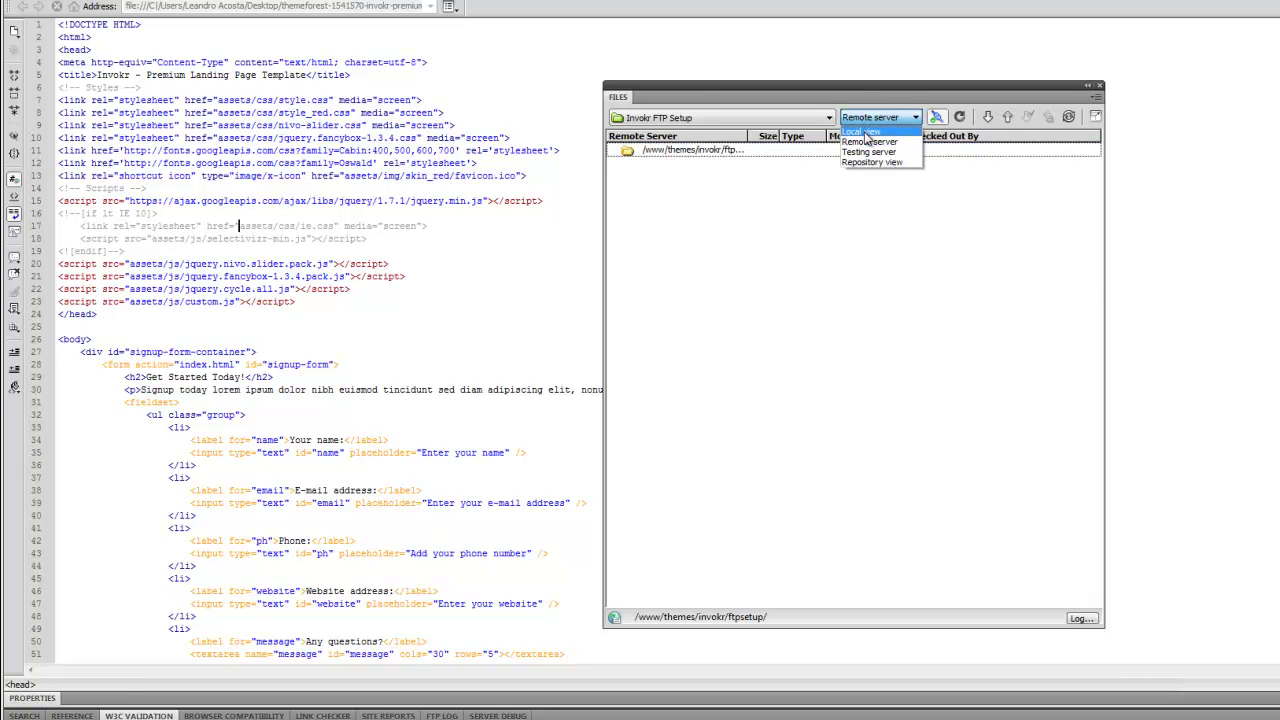
pyautogui.click(862, 131)
pyautogui.click(704, 150)
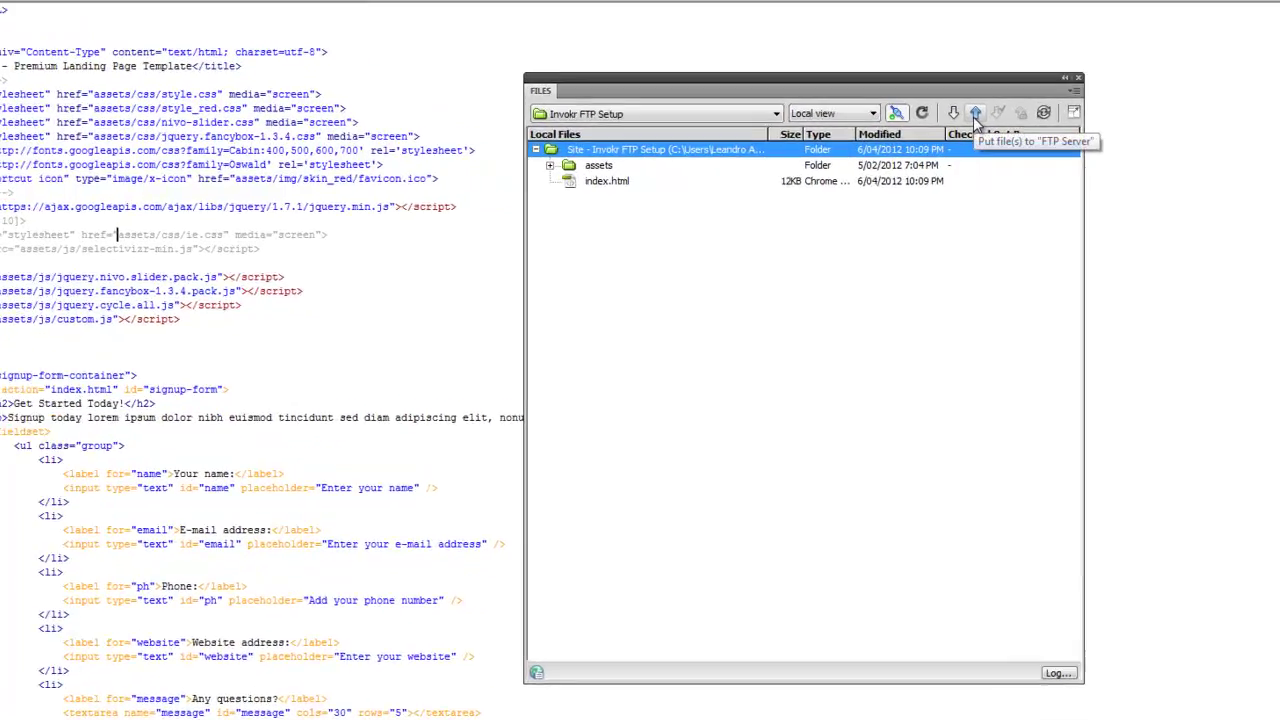
pyautogui.click(1008, 117)
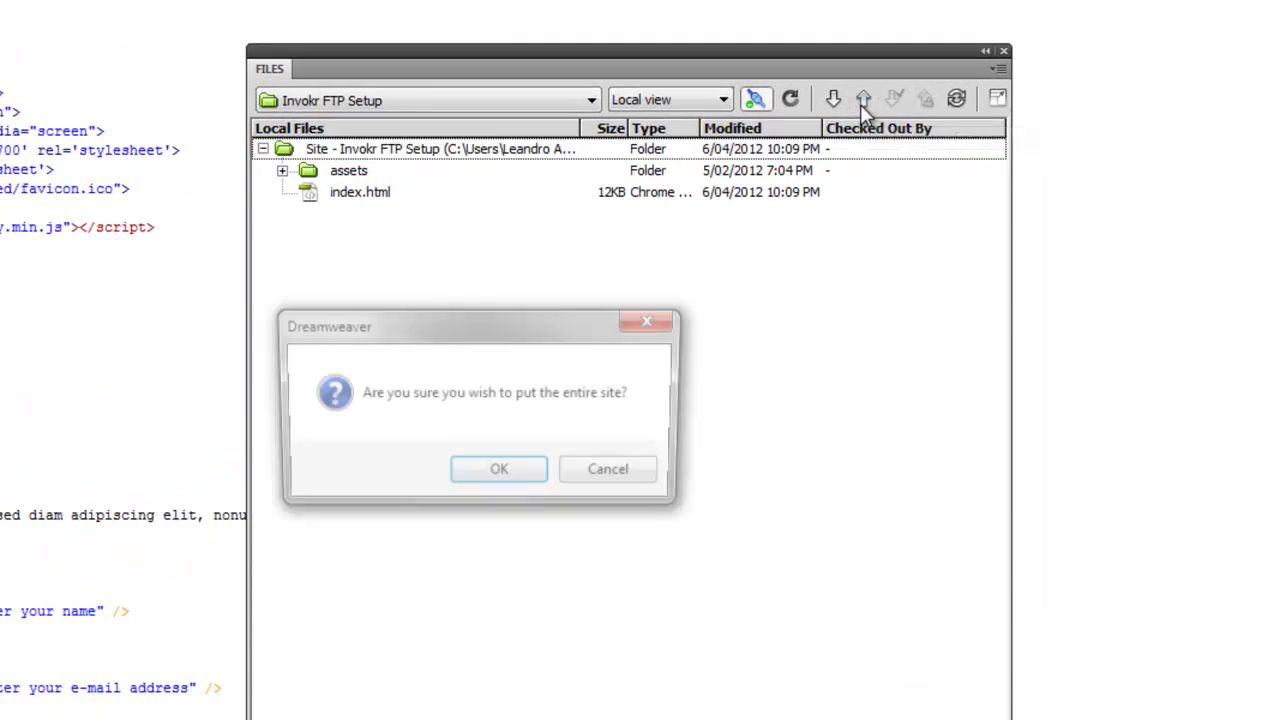
pyautogui.click(537, 476)
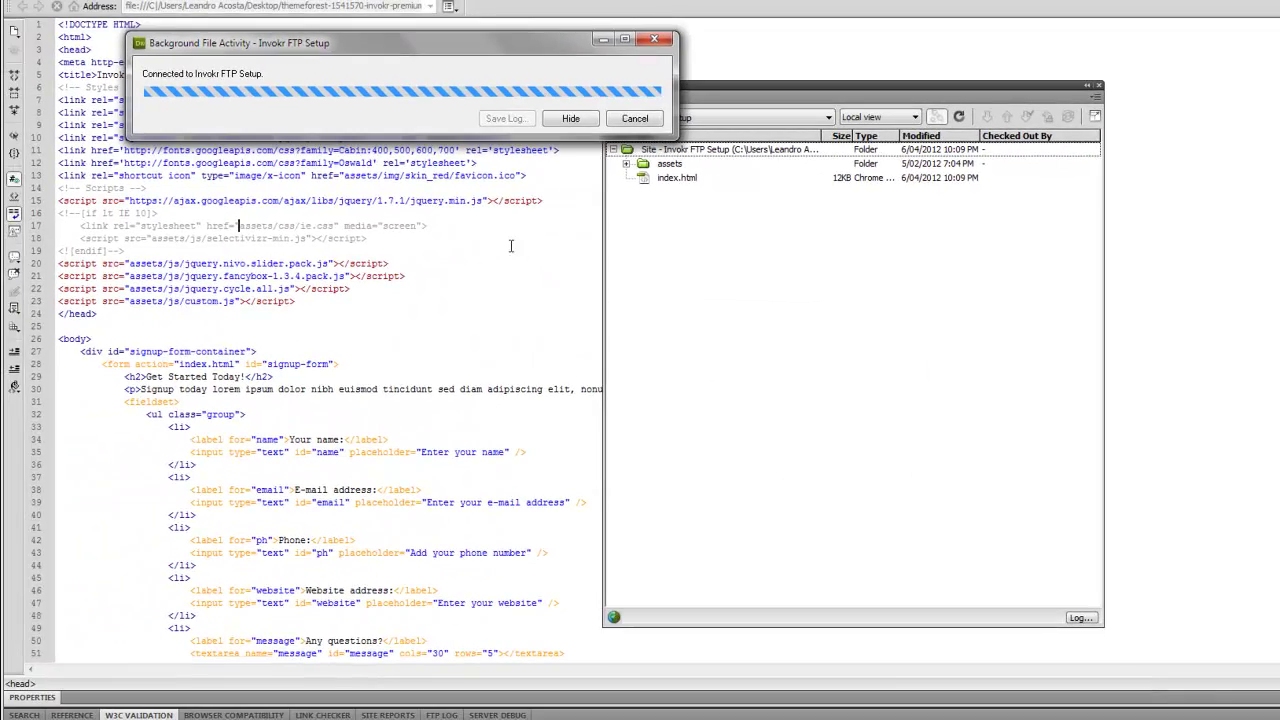
pyautogui.moveTo(303, 40); pyautogui.dragTo(298, 117)
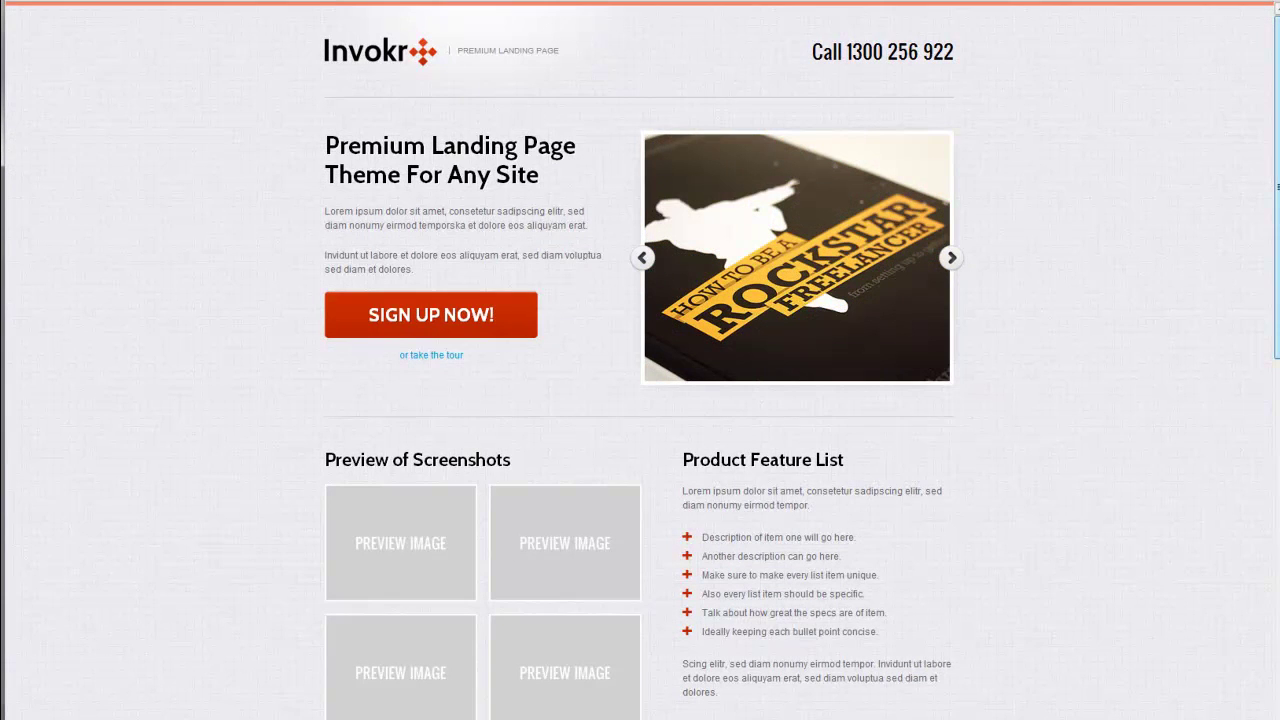
# Step: Examine the uploaded landing page in the browser down to its footer, then open and close the second screenshot preview image
pyautogui.scroll(-4, 1277, 360)
pyautogui.scroll(-3, 1277, 360)
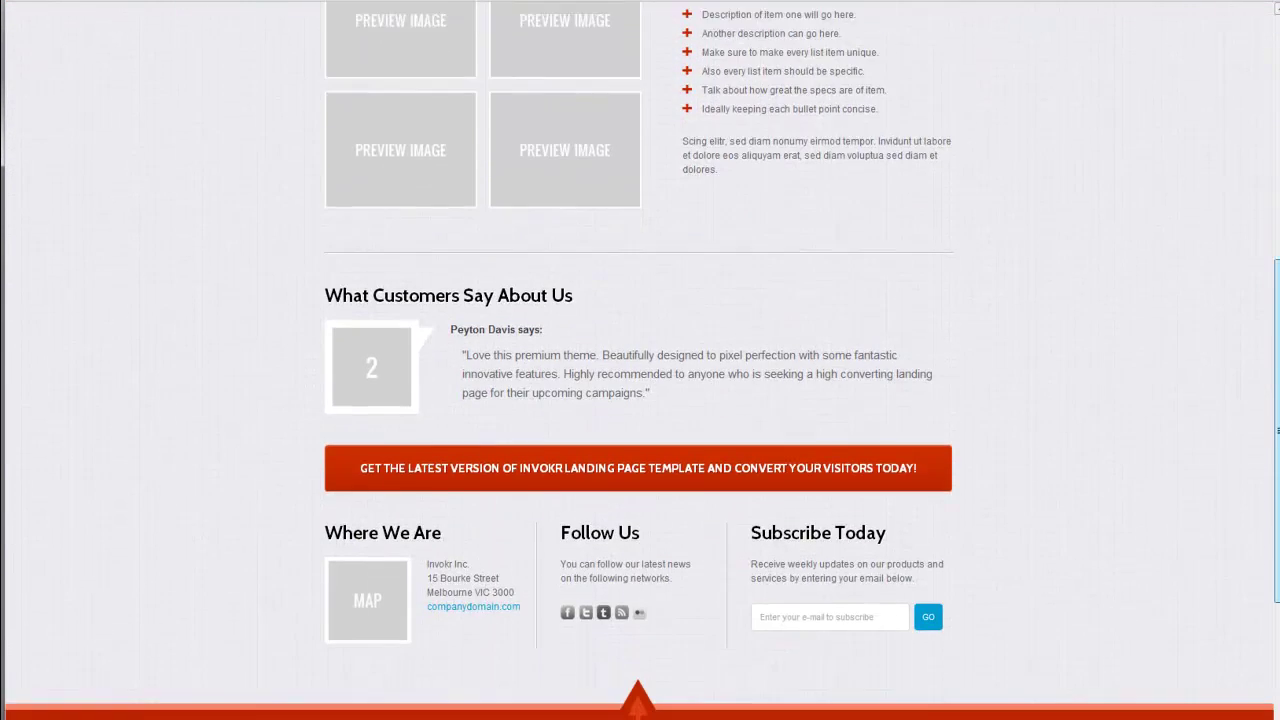
pyautogui.scroll(-2, 1277, 478)
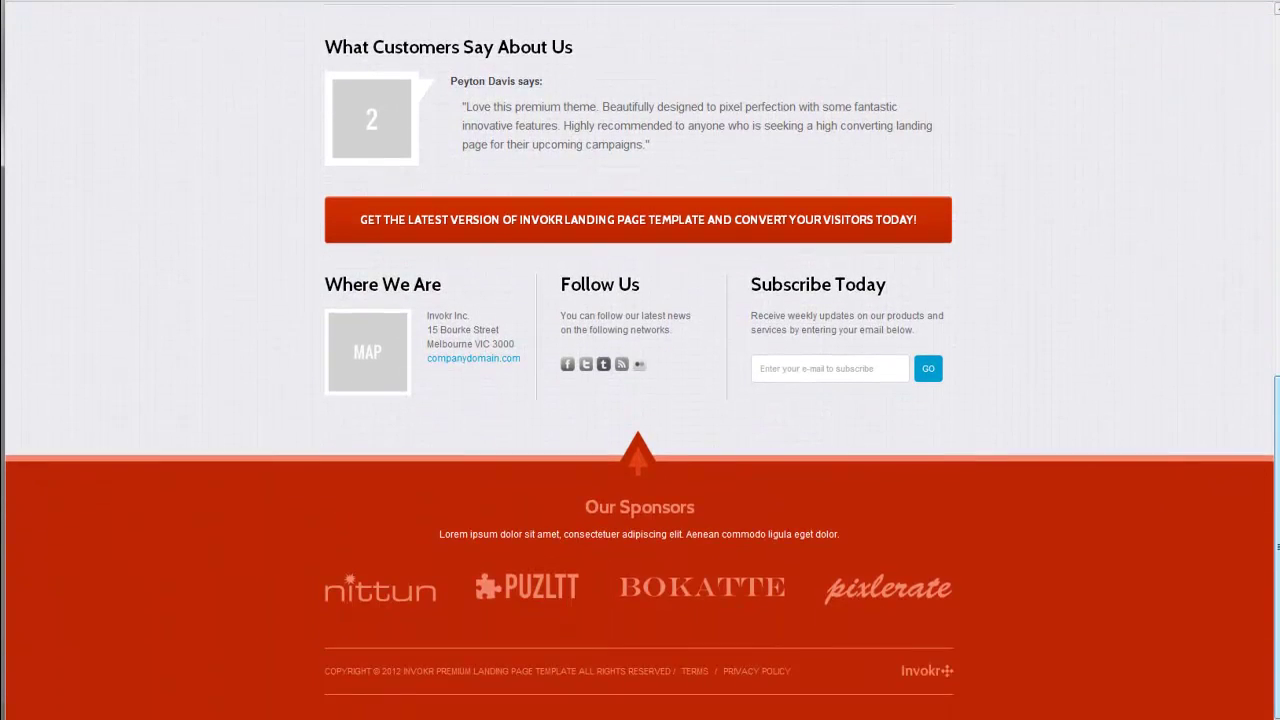
pyautogui.moveTo(1273, 394); pyautogui.dragTo(1268, 134)
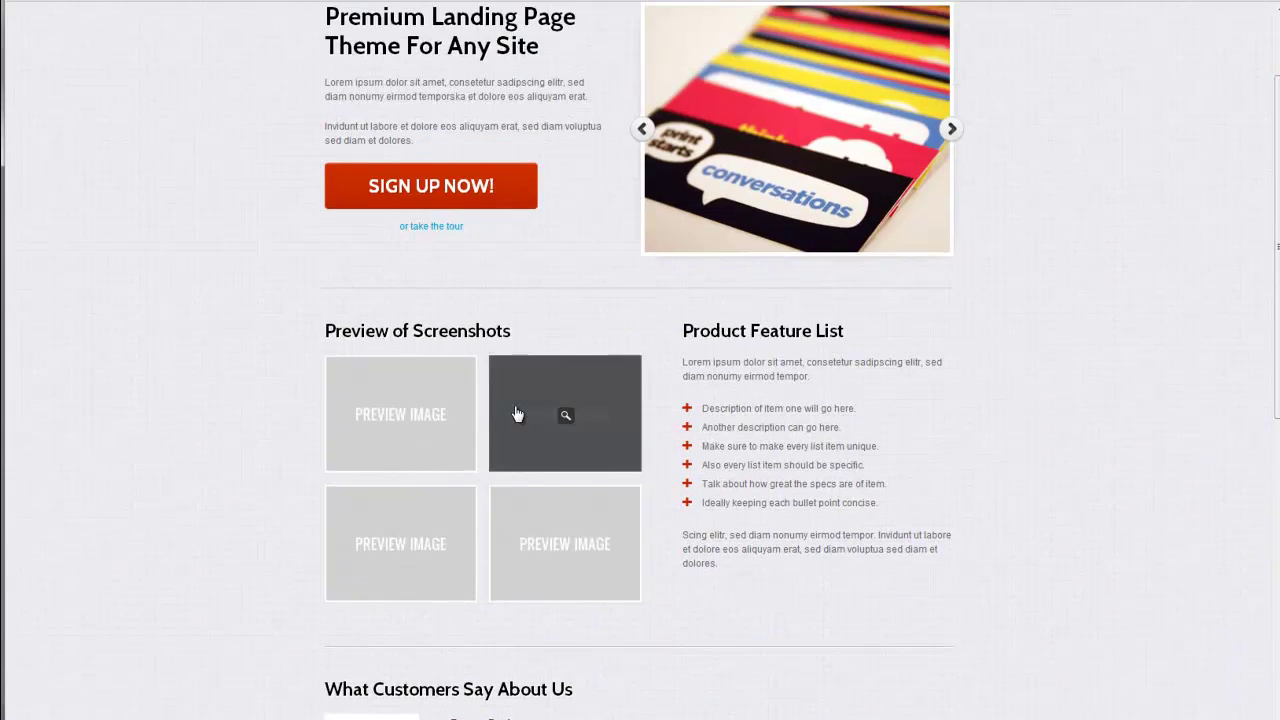
pyautogui.click(592, 411)
pyautogui.click(1157, 313)
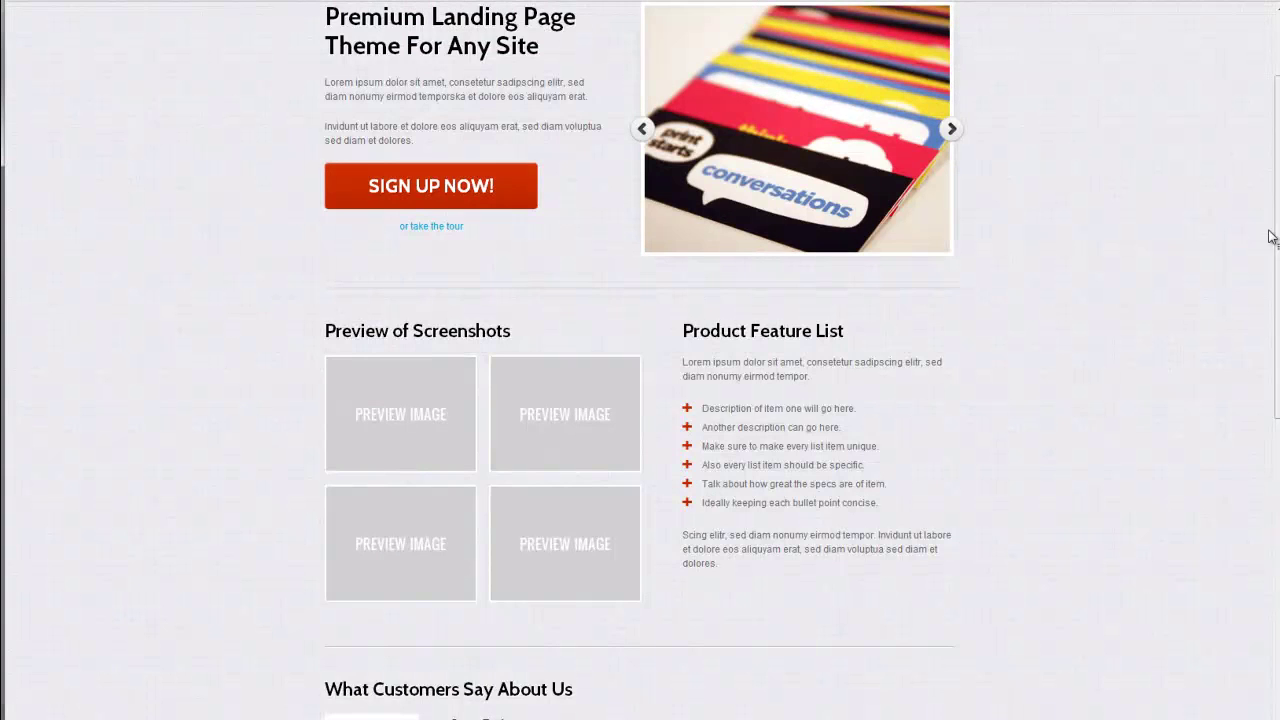
# Step: Test the footer's back-to-top arrow, then open the sign-up form from the main call to action and close it again
pyautogui.scroll(2, 1260, 240)
pyautogui.scroll(-3, 1257, 280)
pyautogui.scroll(-5, 1257, 280)
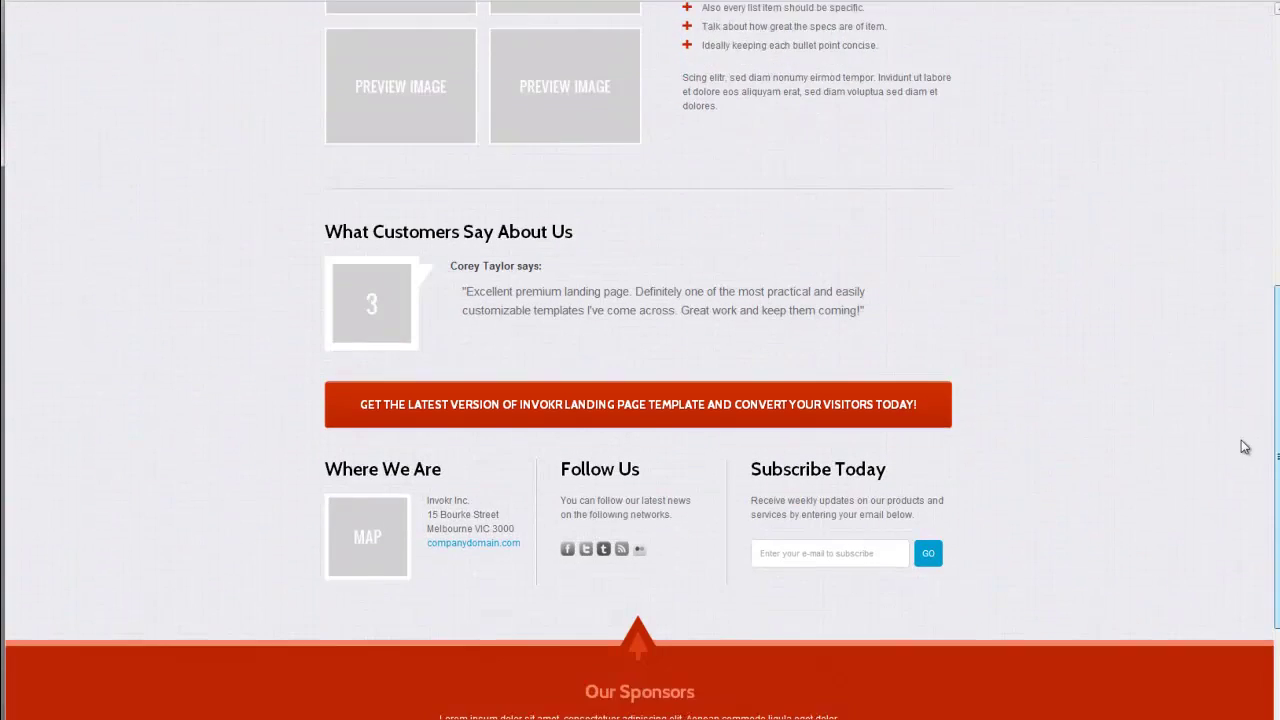
pyautogui.click(636, 458)
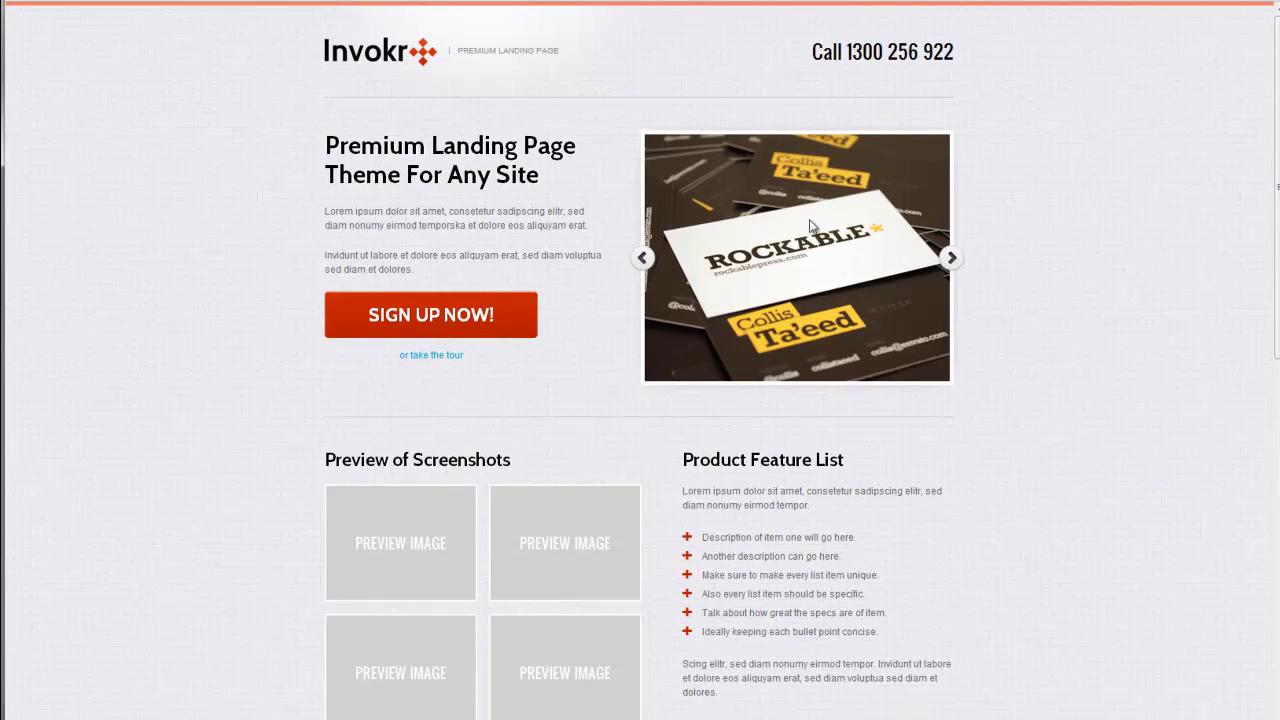
pyautogui.click(512, 305)
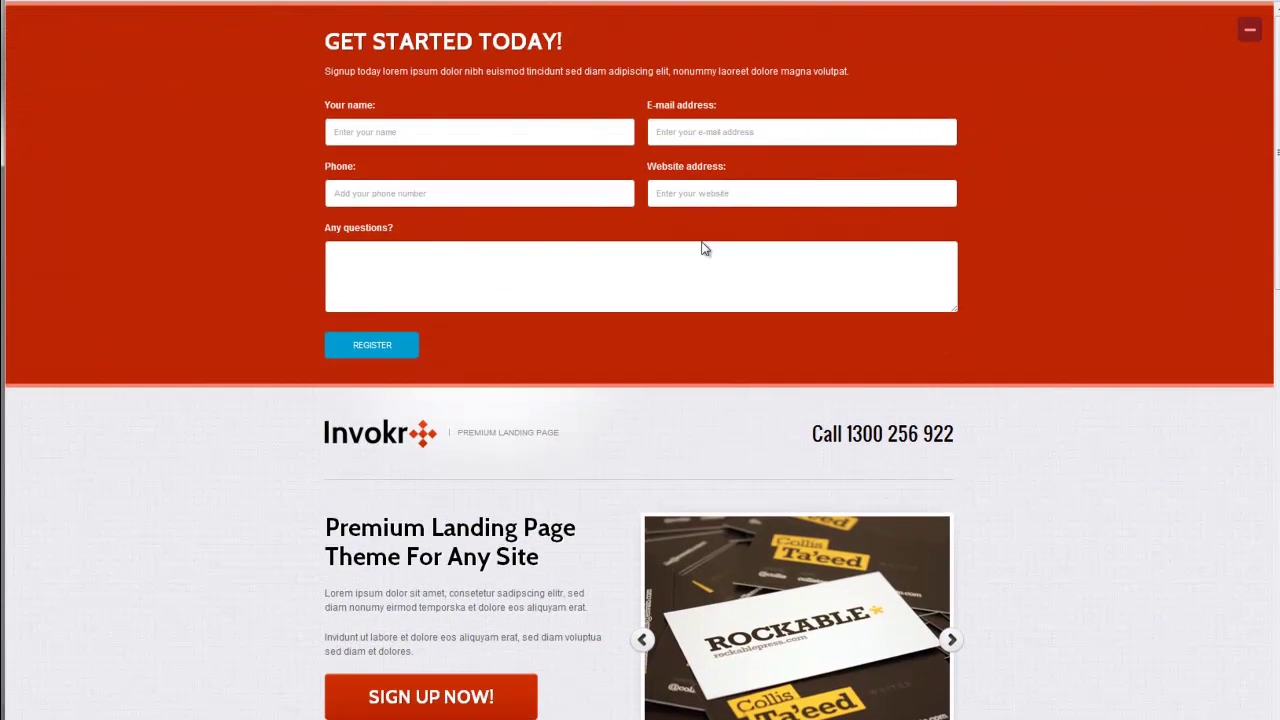
pyautogui.click(1249, 29)
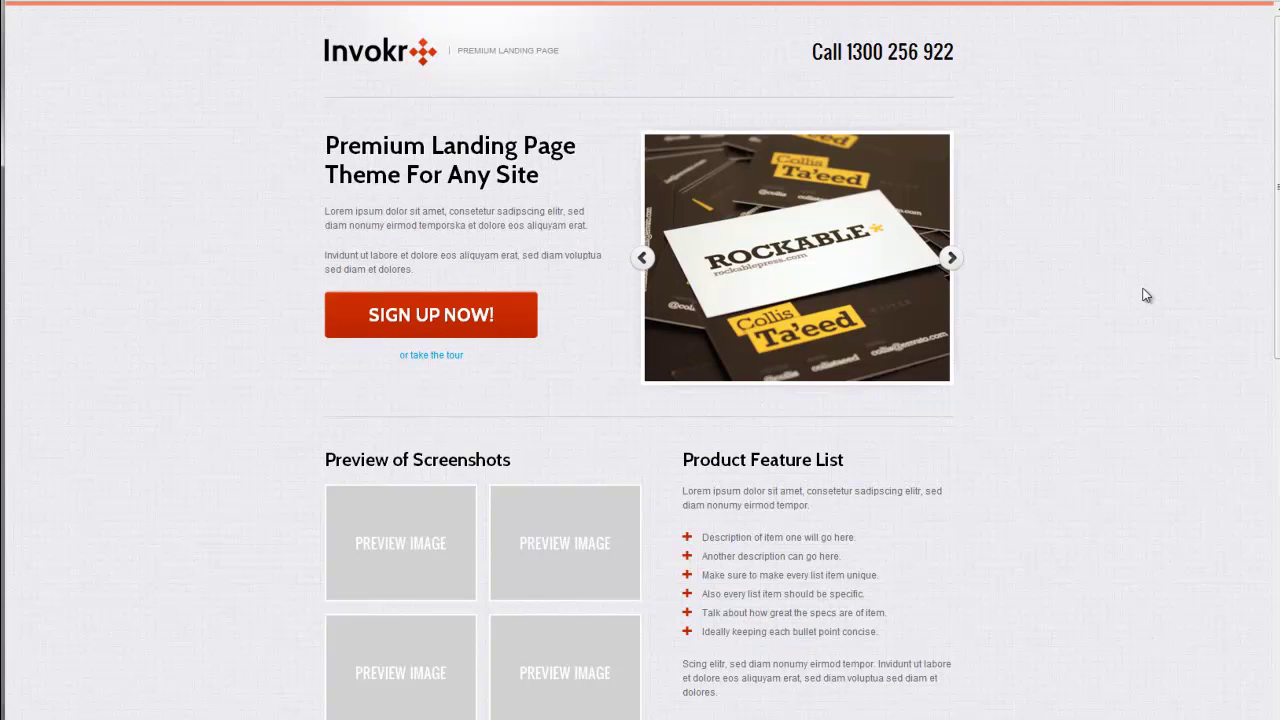